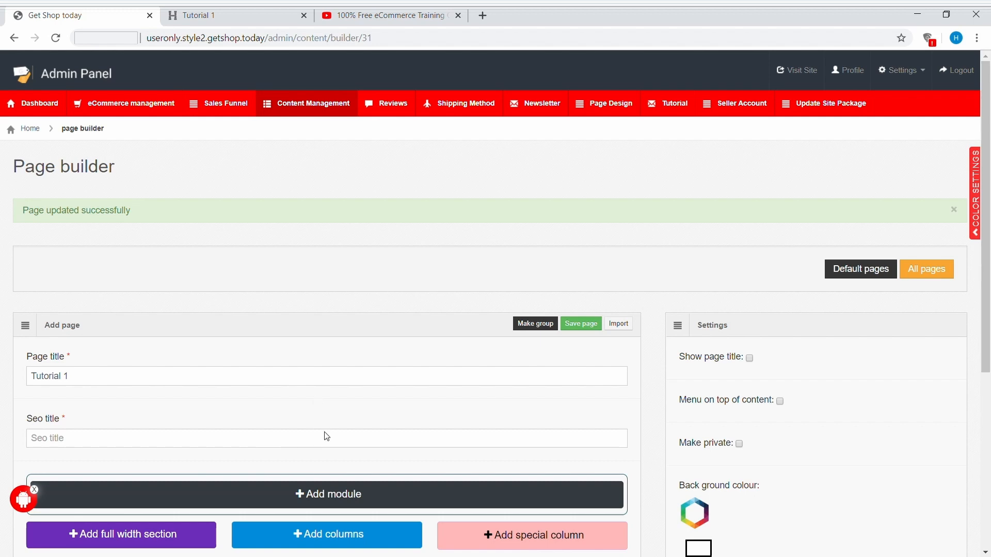
Step: Add an Images module to the Tutorial 1 page, set its image type to Landscape and upload an image
left_click(321, 494)
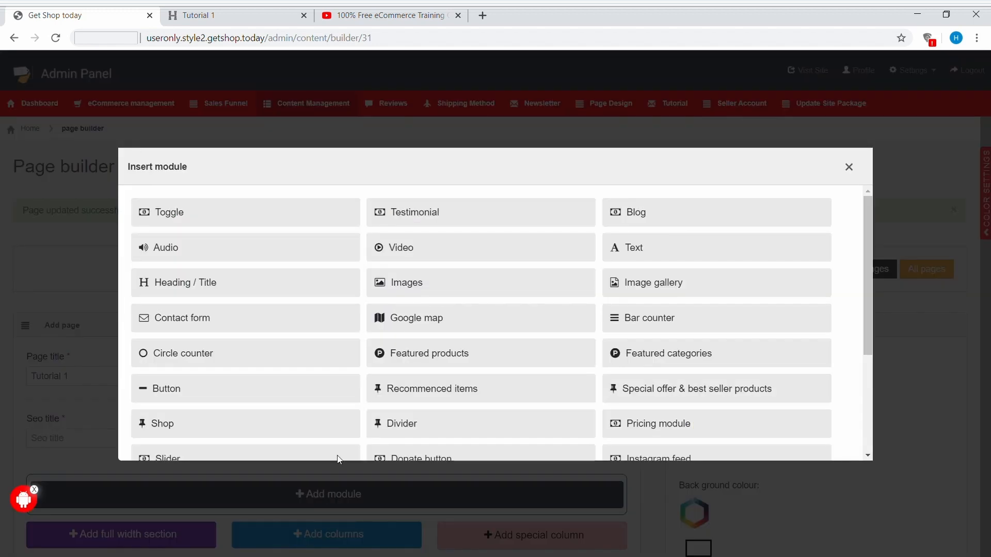
left_click(441, 293)
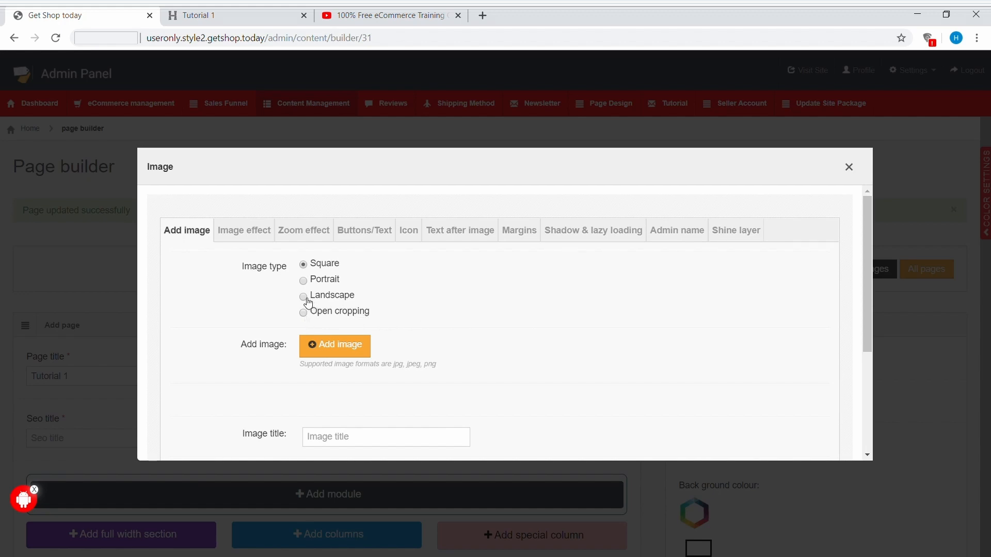
left_click(348, 351)
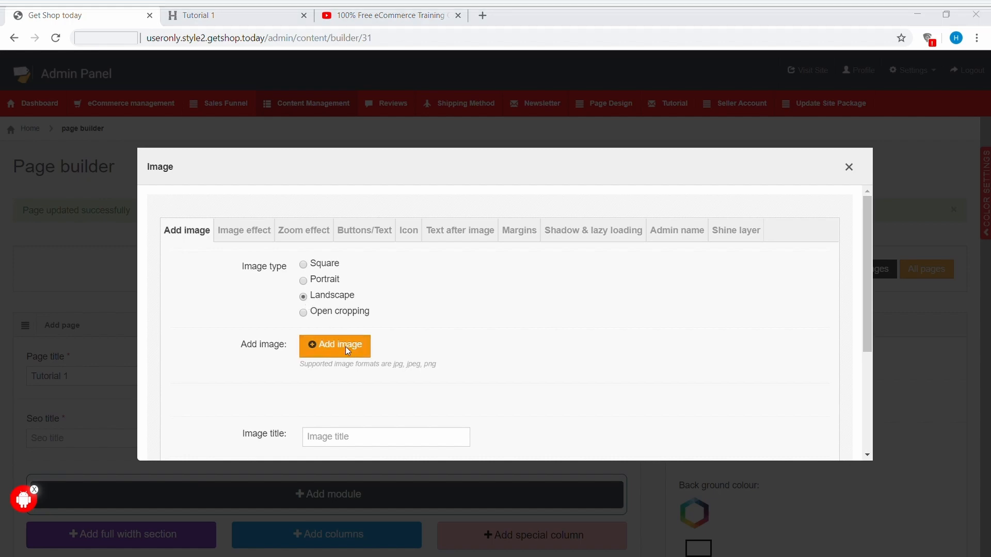
left_click(231, 110)
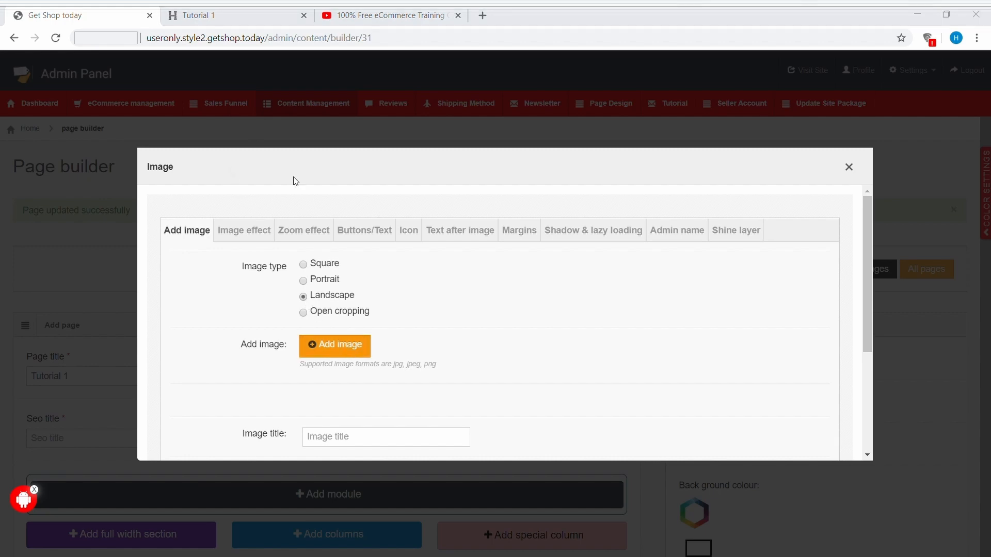
left_click(400, 298)
Step: Enlarge the landscape crop area across the uploaded image and save the image module
scroll(373, 336, "down", 2)
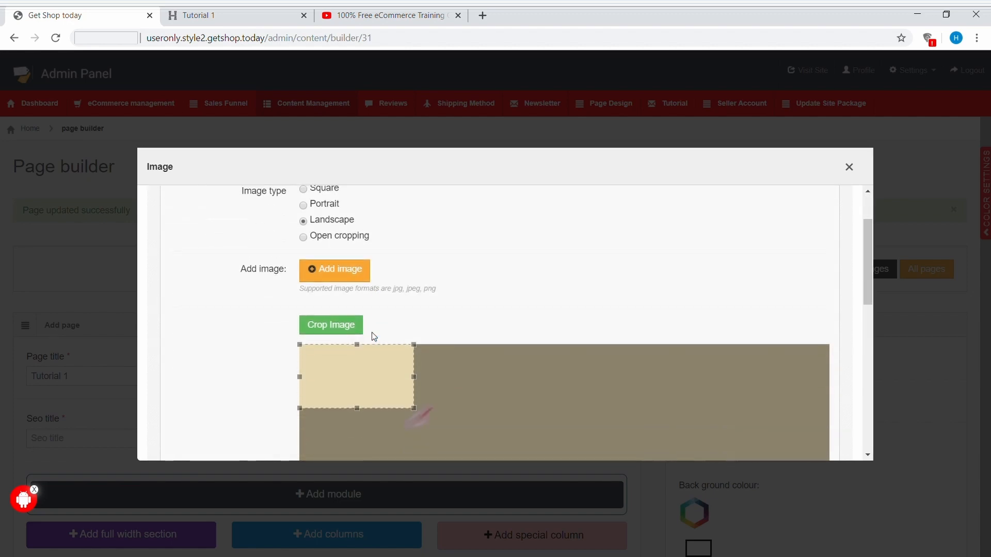
scroll(375, 337, "down", 2)
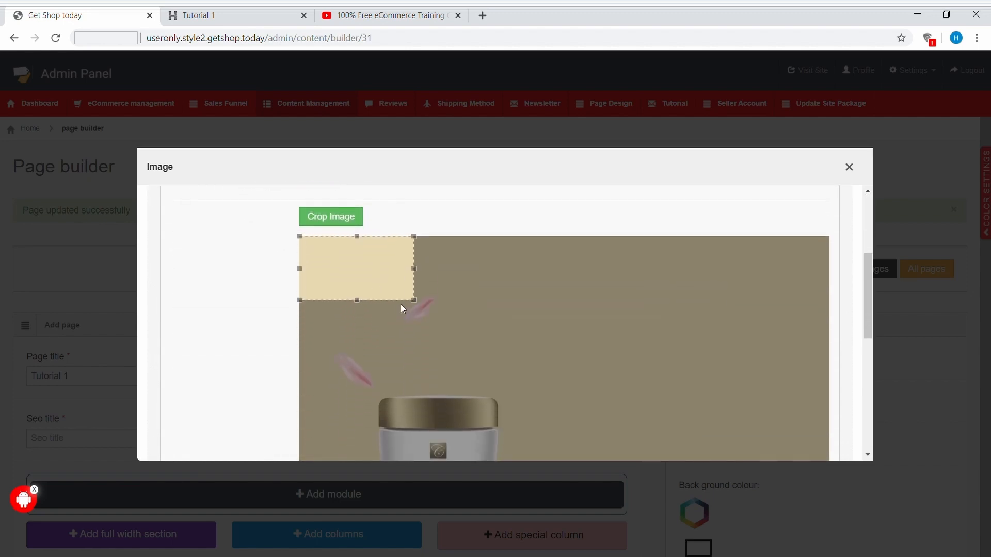
left_click_drag(418, 270, 847, 343)
left_click(818, 398)
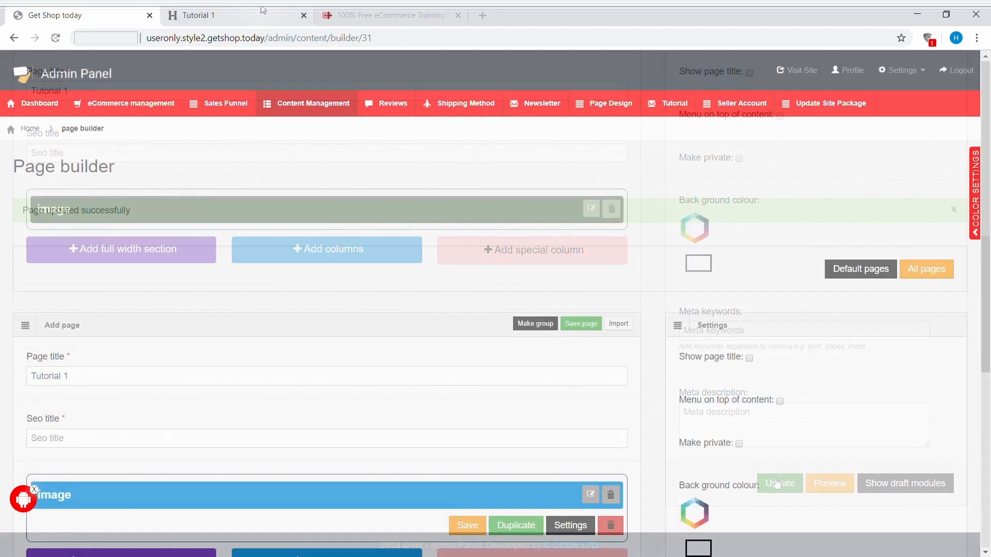
Step: Reload the live Tutorial 1 page to check the added image, and return to the page builder
left_click(254, 16)
left_click(56, 39)
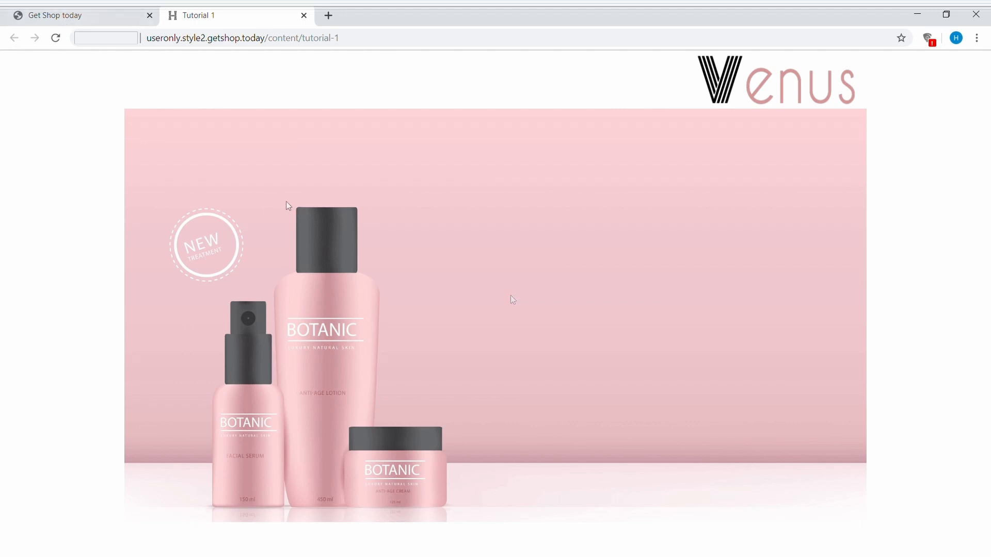
left_click(69, 19)
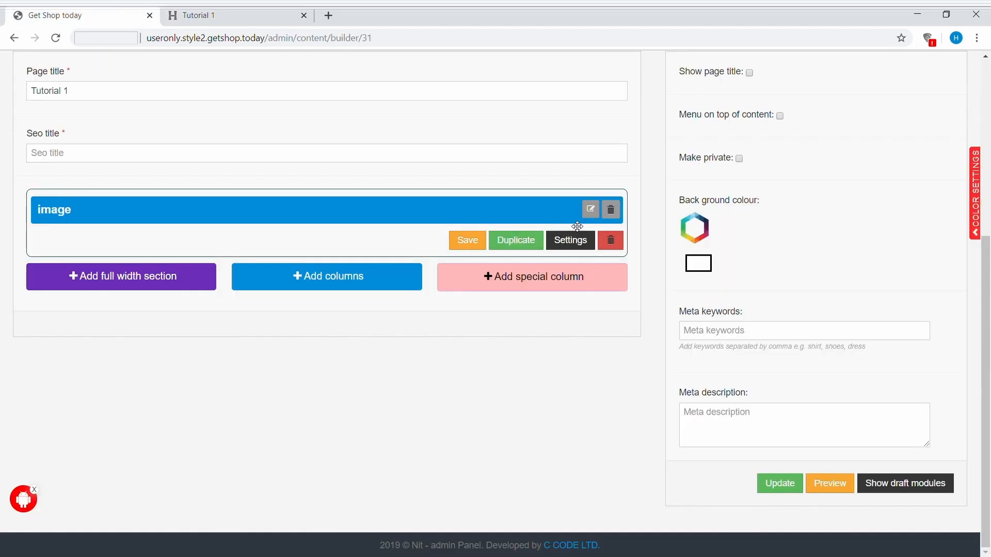
Step: Set the hover colour in the image module's image effect settings to a light salmon pink
left_click(591, 209)
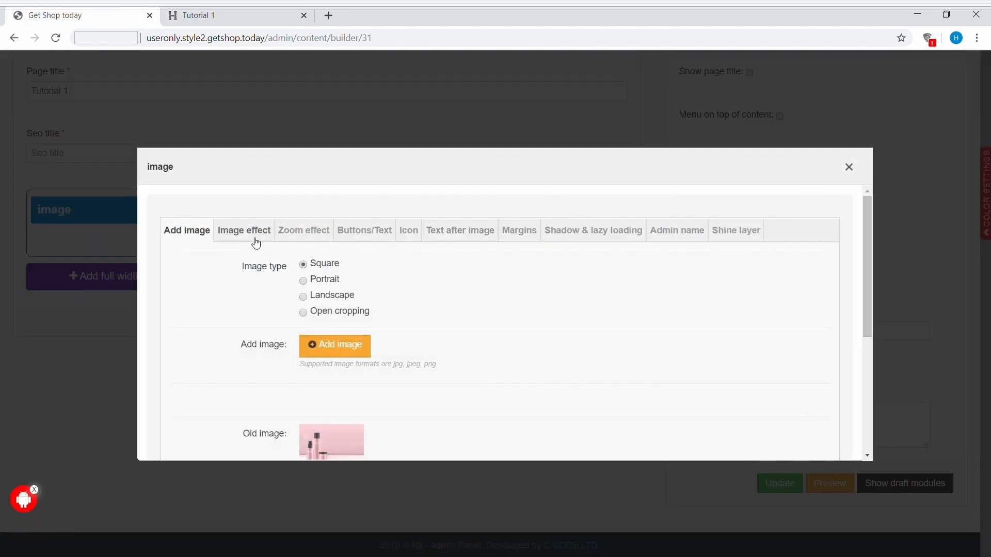
left_click(255, 239)
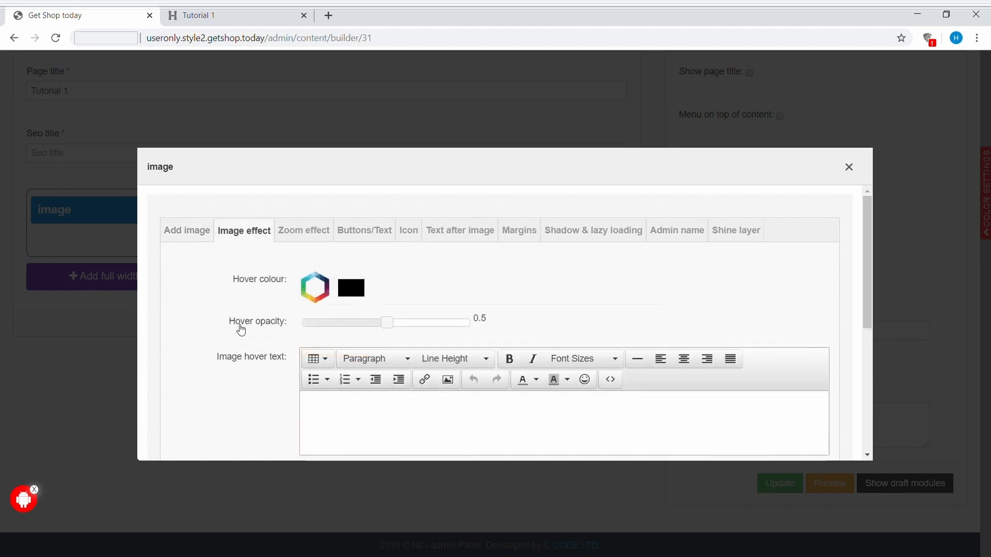
scroll(240, 328, "down", 2)
scroll(241, 331, "up", 1)
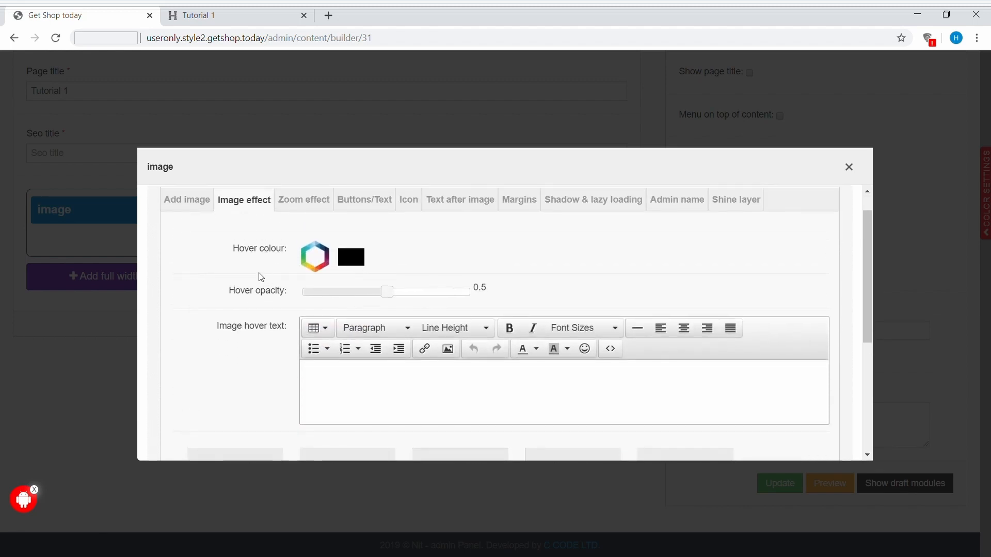
left_click(314, 263)
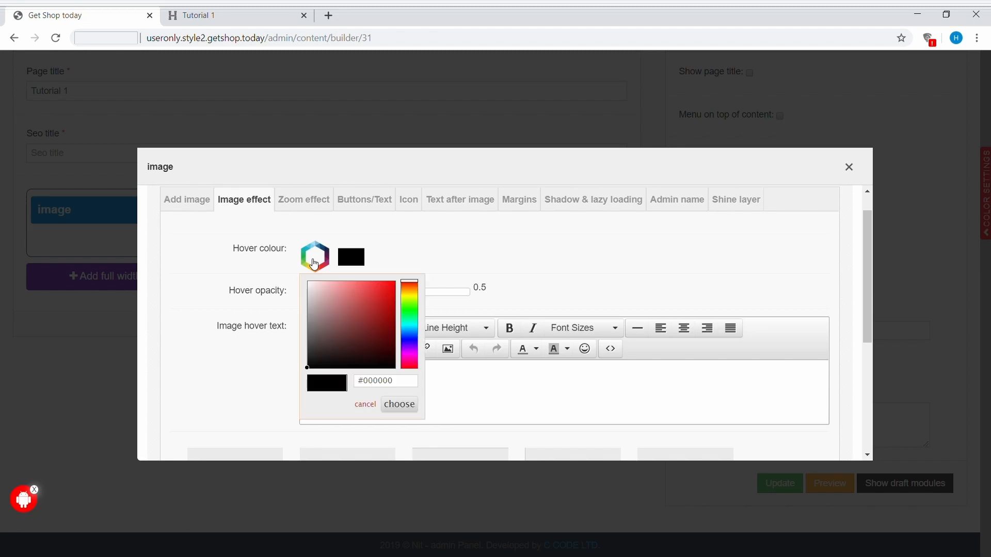
left_click(338, 290)
left_click(406, 404)
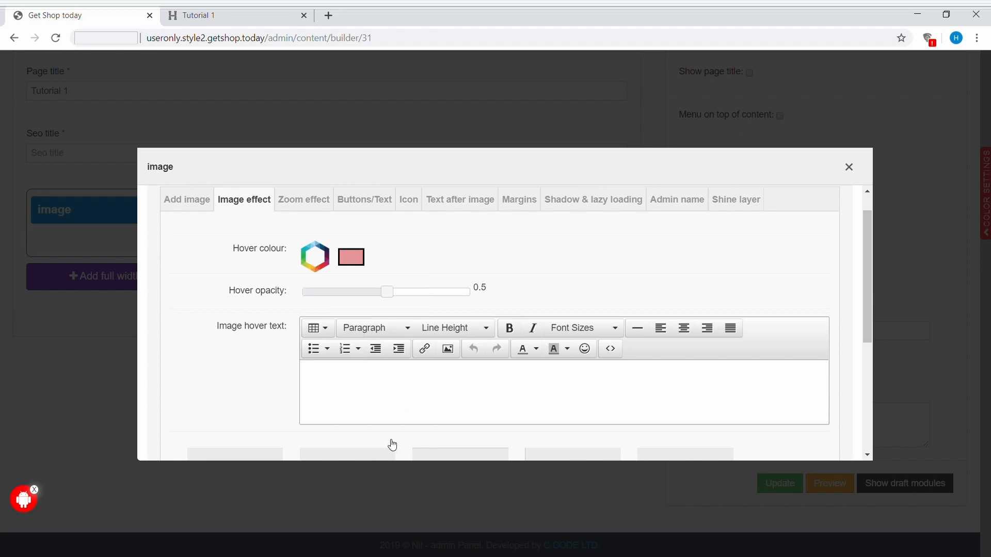
Step: Enter HELLO WORLD as the image hover text, centred at a font size of 22pt
scroll(336, 382, "down", 1)
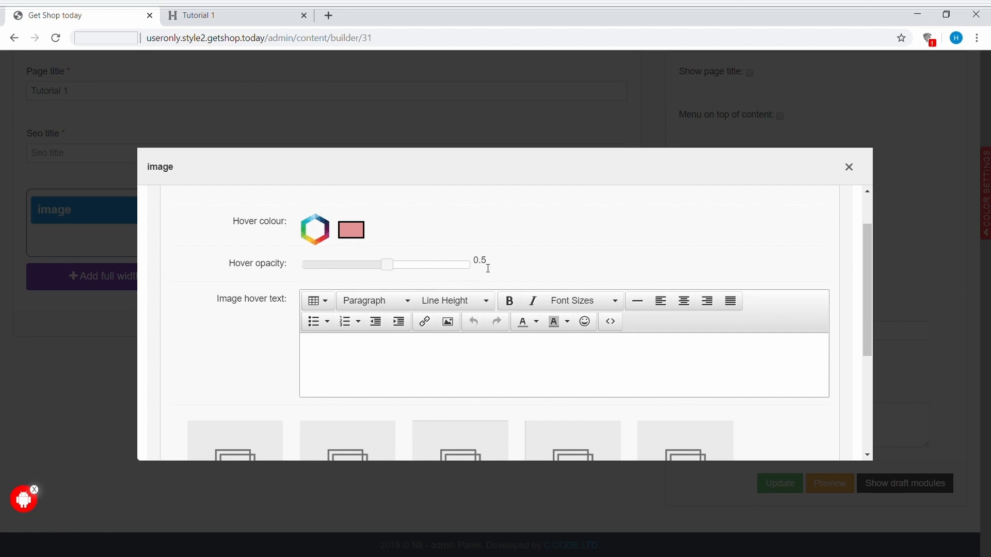
scroll(489, 267, "down", 2)
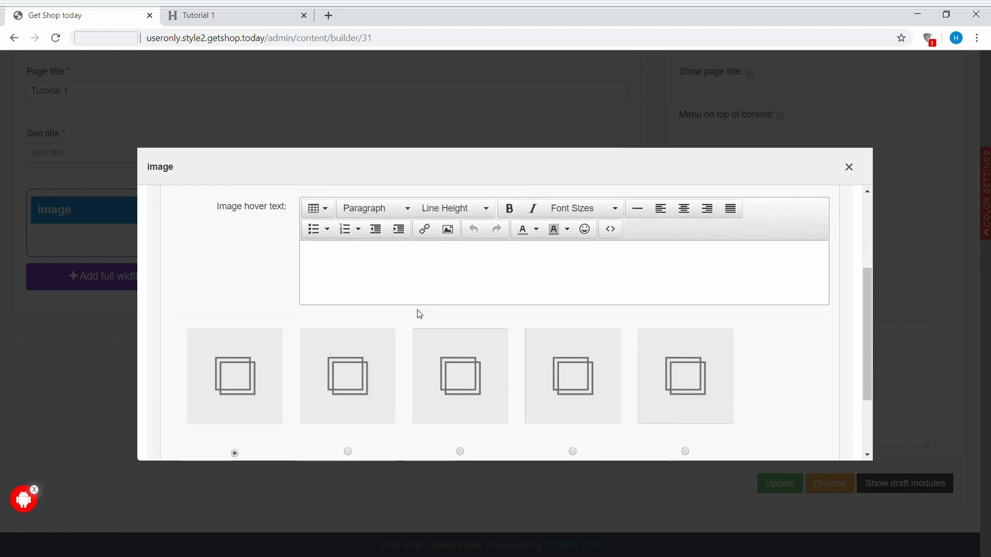
scroll(416, 311, "up", 1)
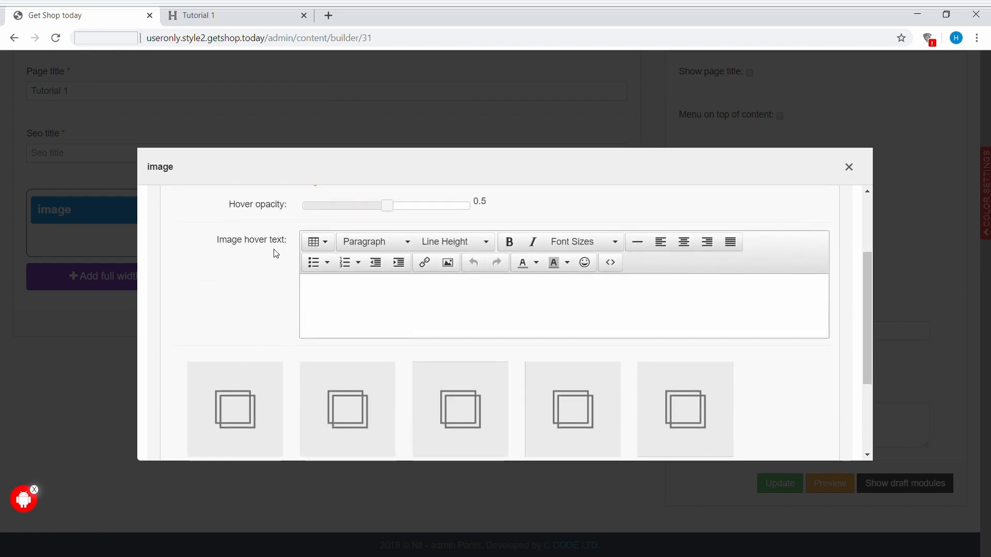
scroll(332, 256, "up", 2)
scroll(456, 341, "down", 2)
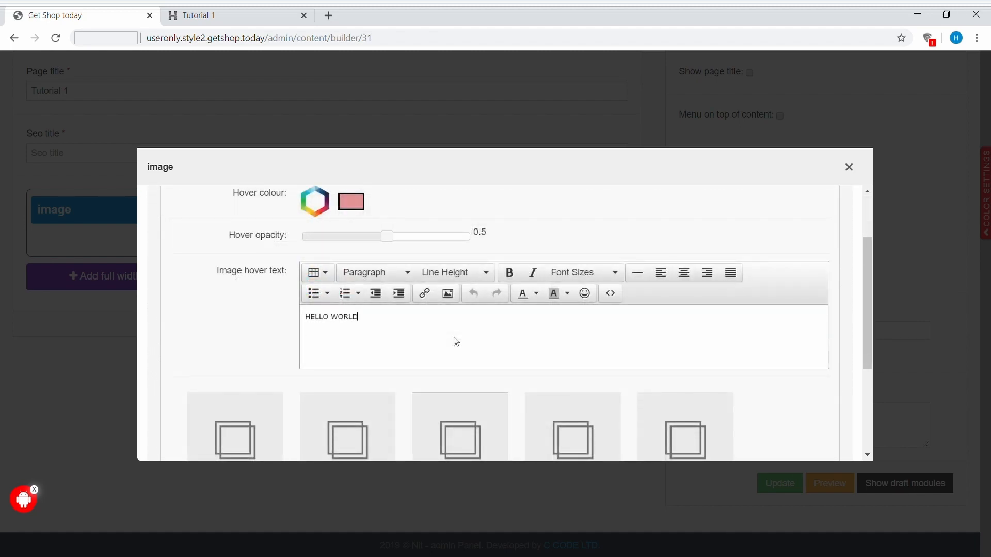
key("ctrl+a")
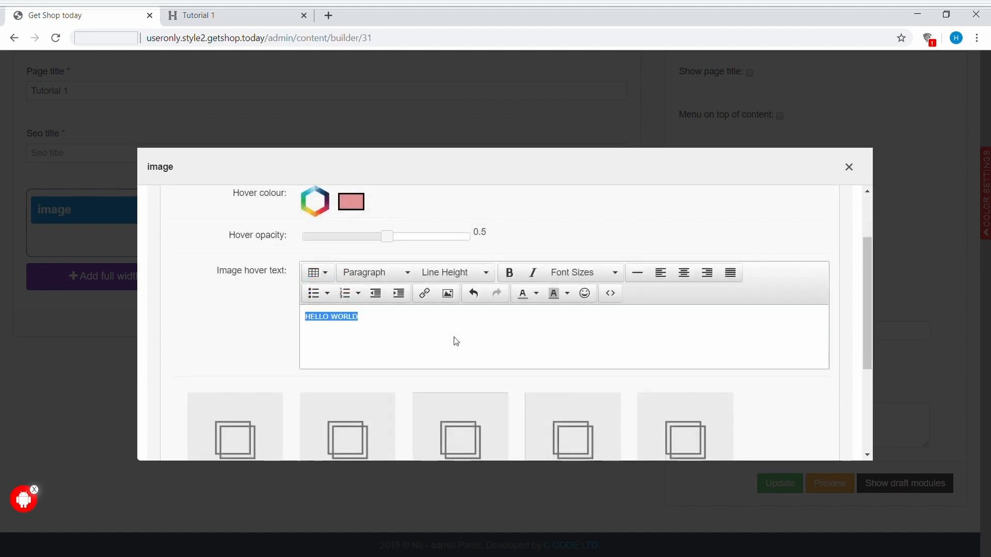
left_click(683, 272)
left_click(604, 272)
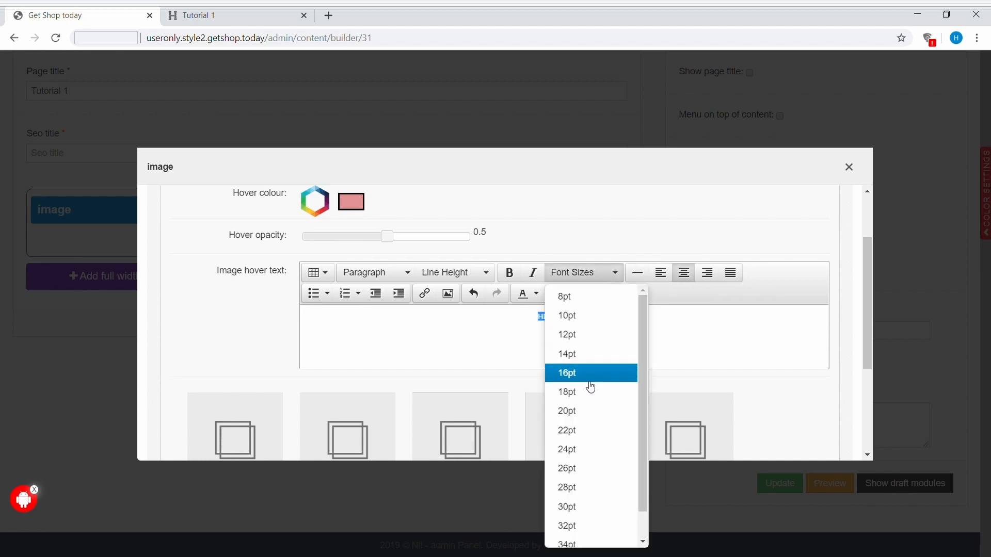
left_click(578, 437)
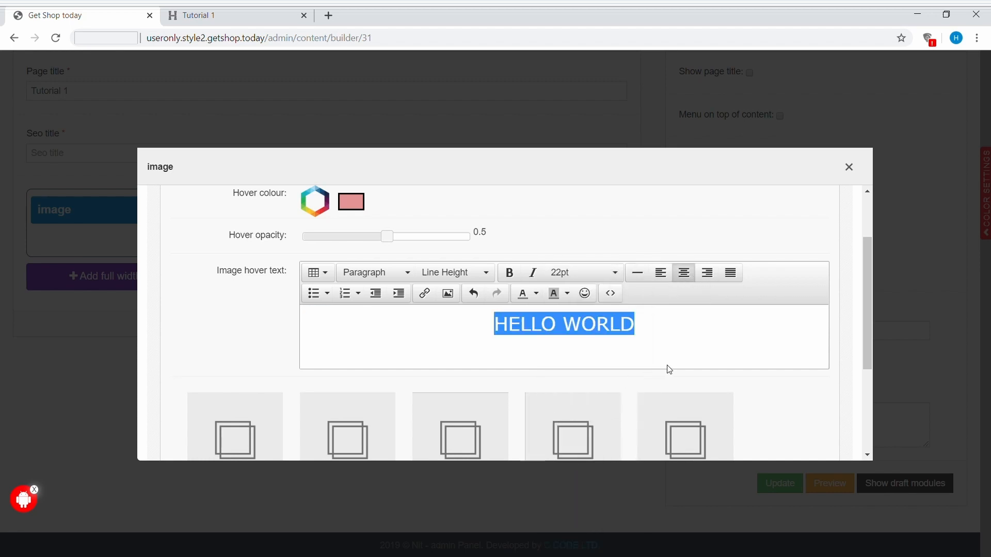
Step: Choose the third hover effect style for the image and update the page
scroll(667, 370, "down", 3)
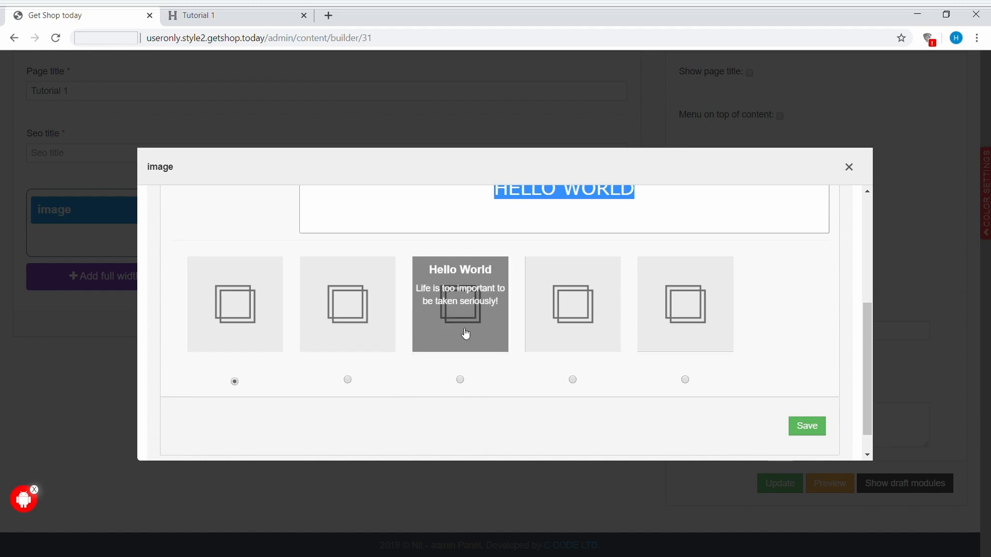
left_click(460, 380)
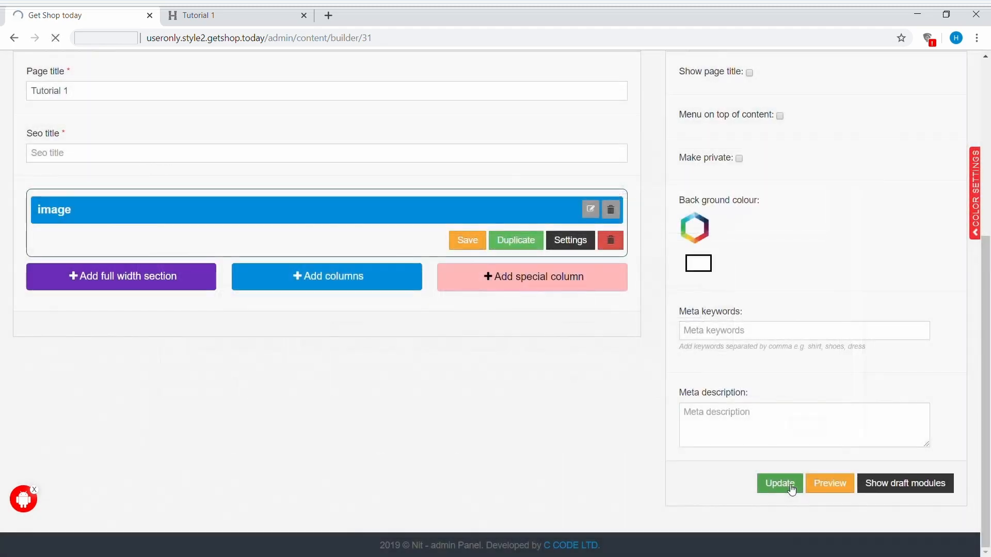
left_click(781, 483)
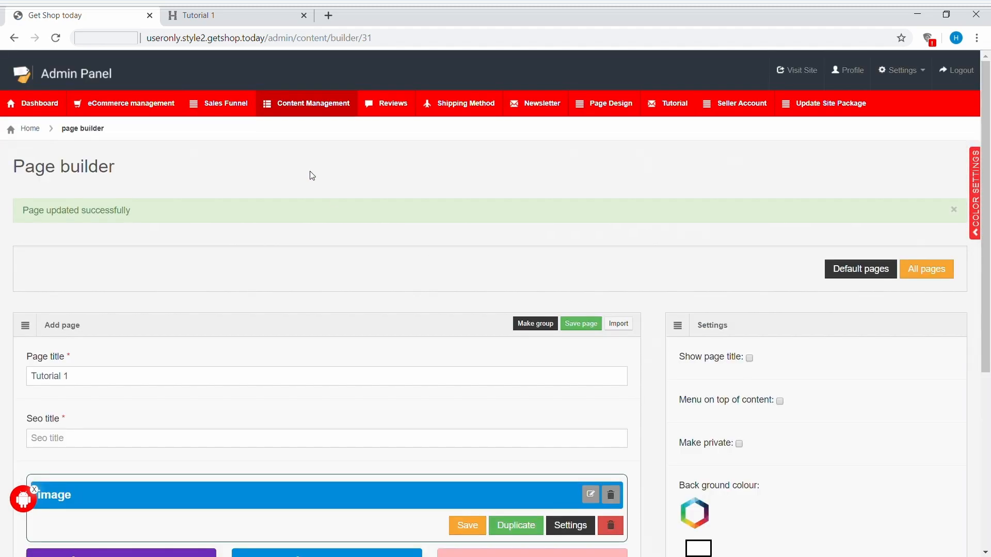
Step: Reload the live Tutorial 1 page to check the image's hover effect
left_click(217, 18)
left_click(56, 39)
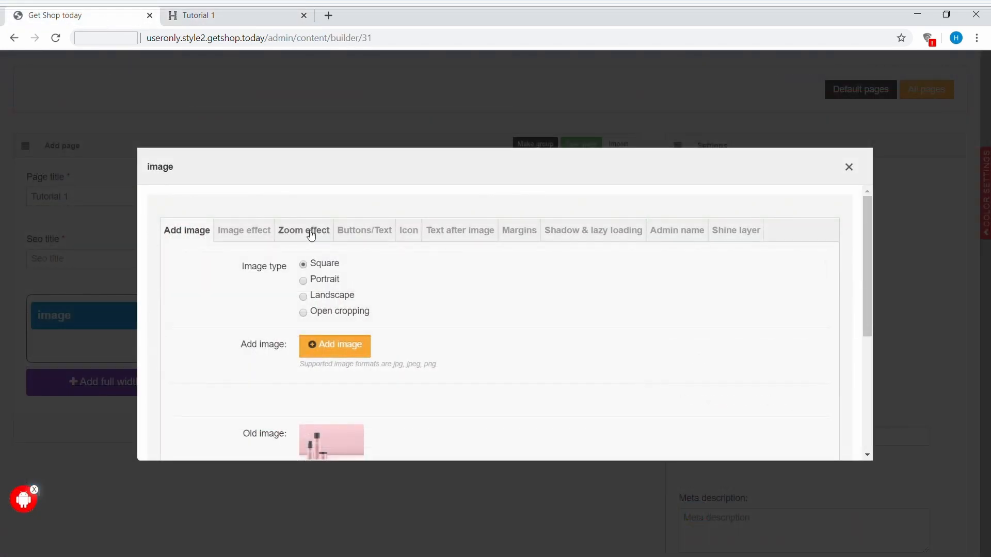
Step: Switch the image module to the first hover effect style and clear its hover text
left_click(245, 234)
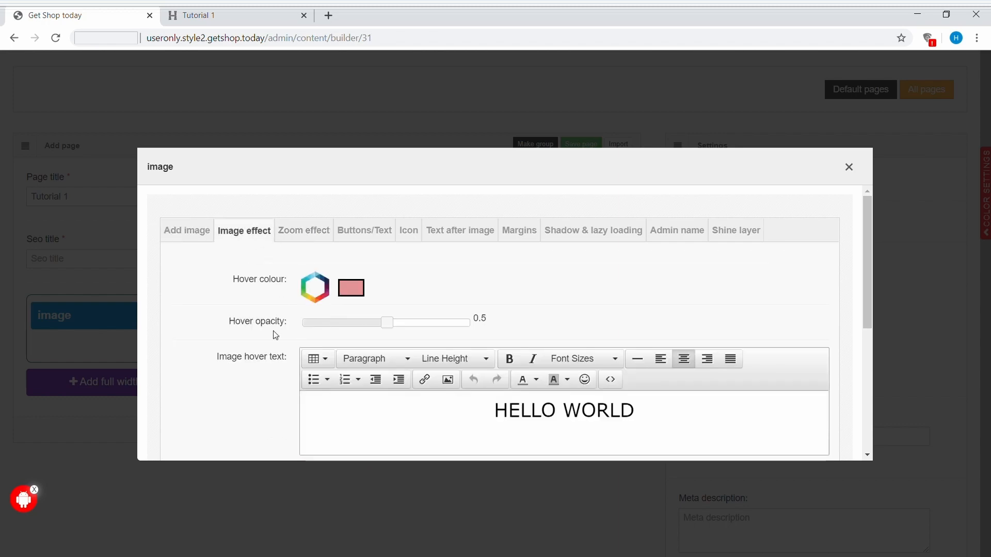
scroll(275, 335, "down", 4)
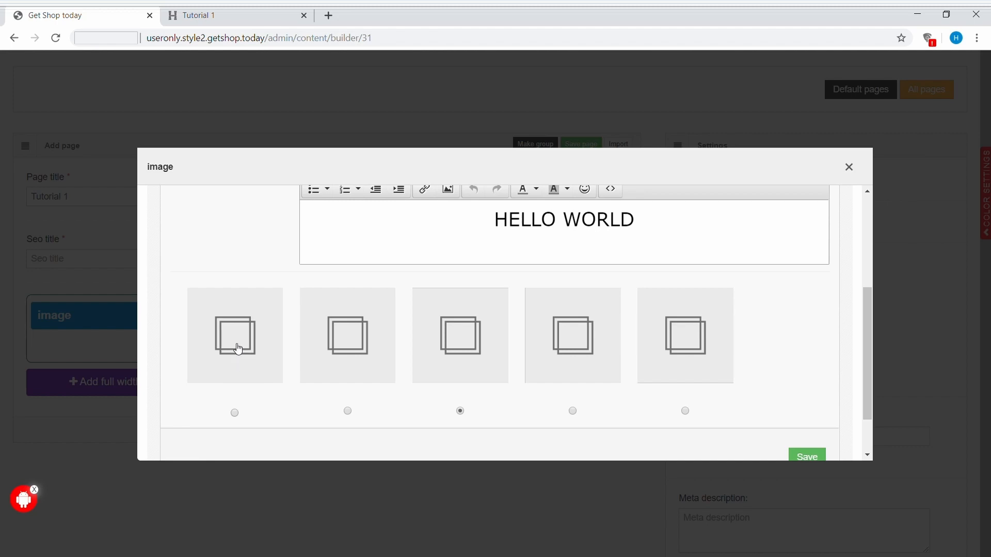
left_click(235, 413)
left_click(807, 457)
left_click(568, 283)
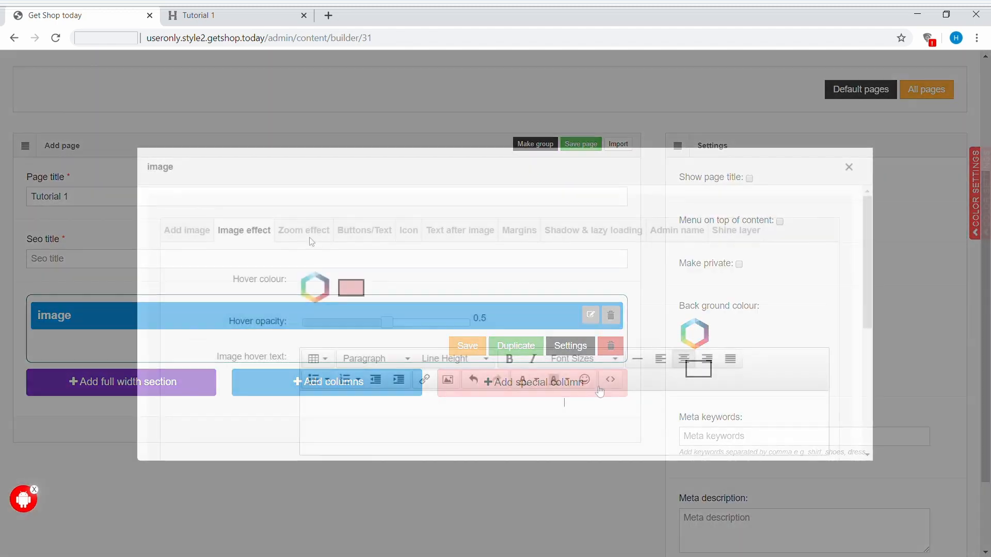
left_click(304, 231)
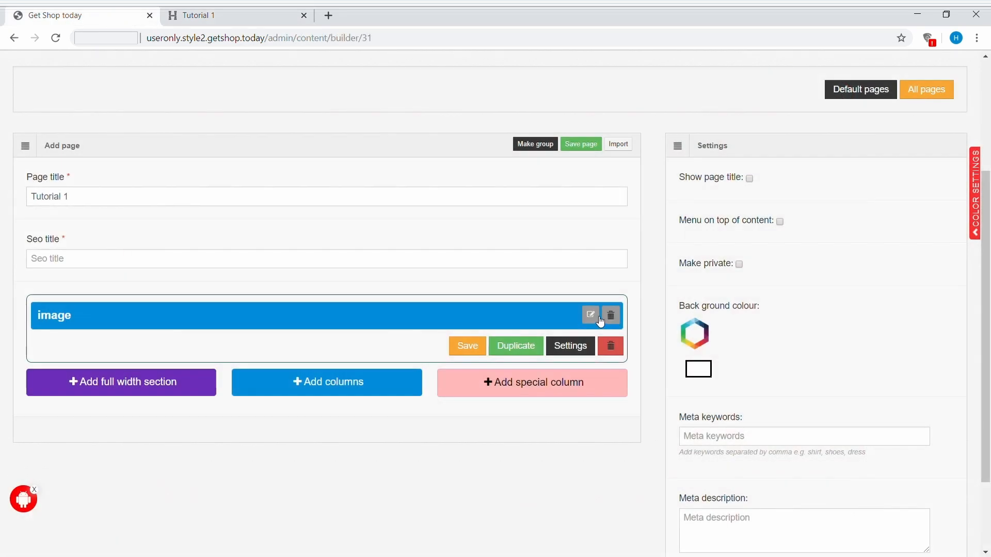
Step: Add text on the image with the sub heading DEMO and the text "Image testing", shown after the buttons
left_click(591, 316)
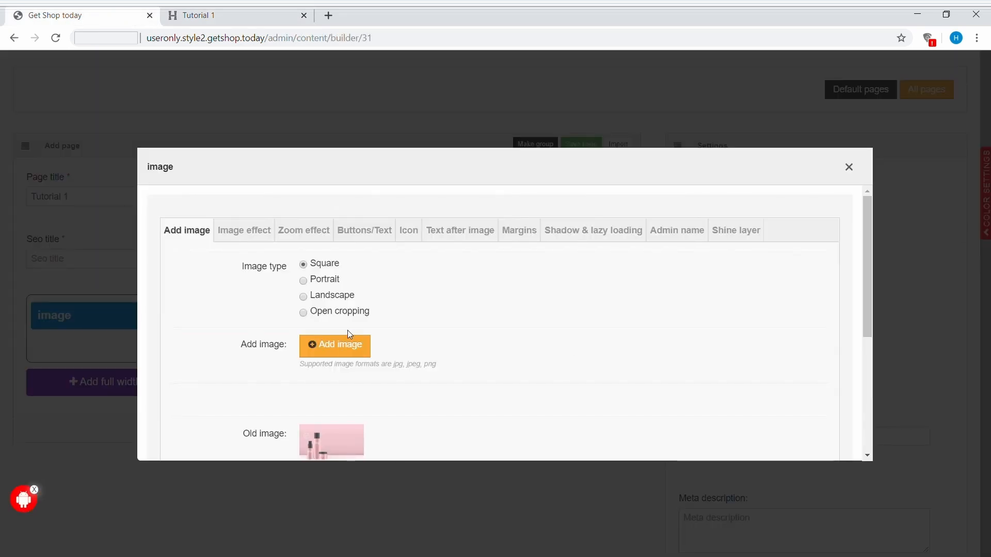
left_click(372, 234)
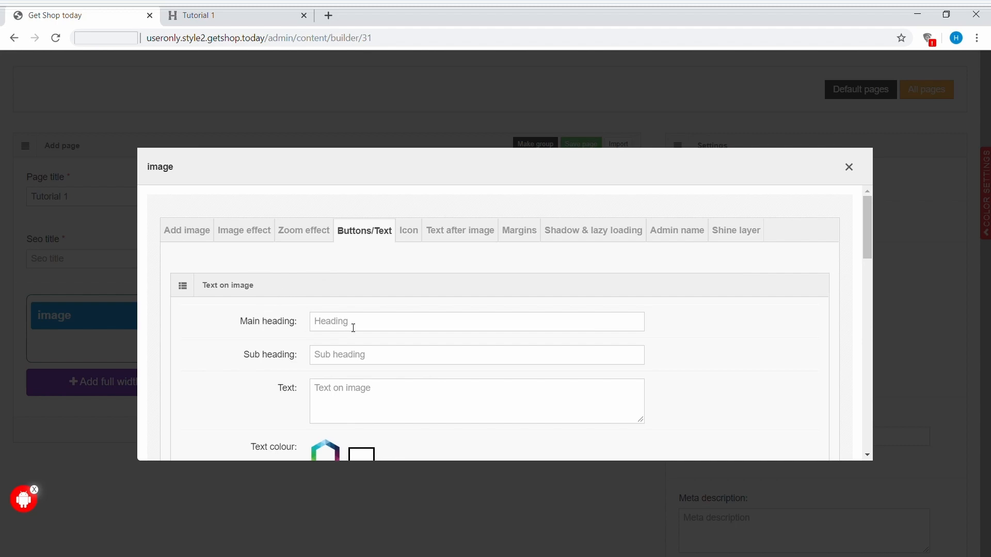
scroll(354, 328, "down", 2)
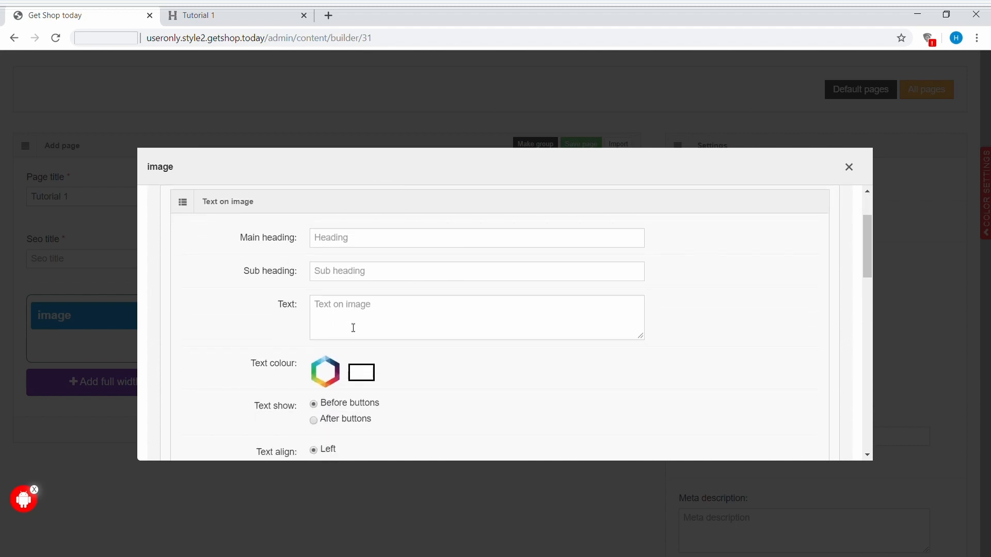
scroll(353, 329, "down", 3)
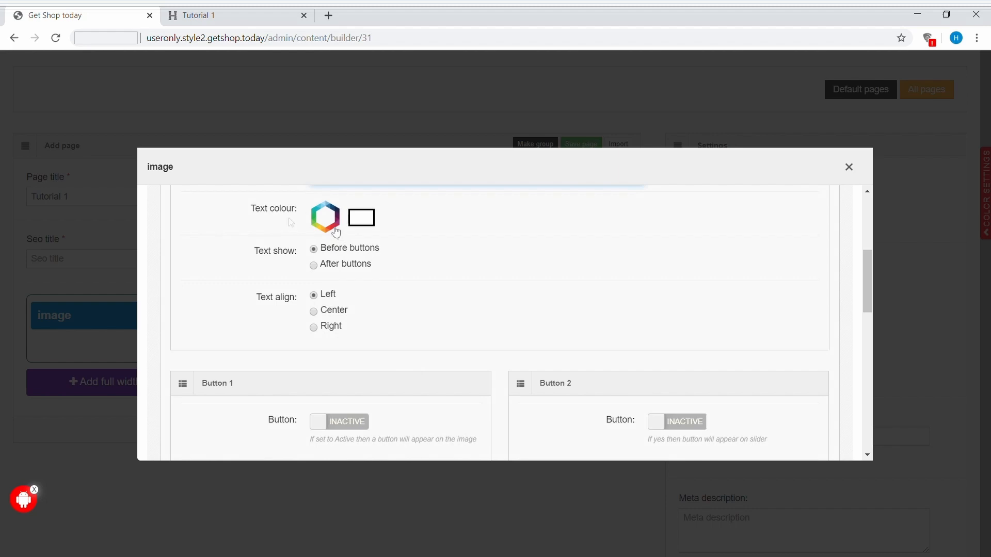
left_click(328, 219)
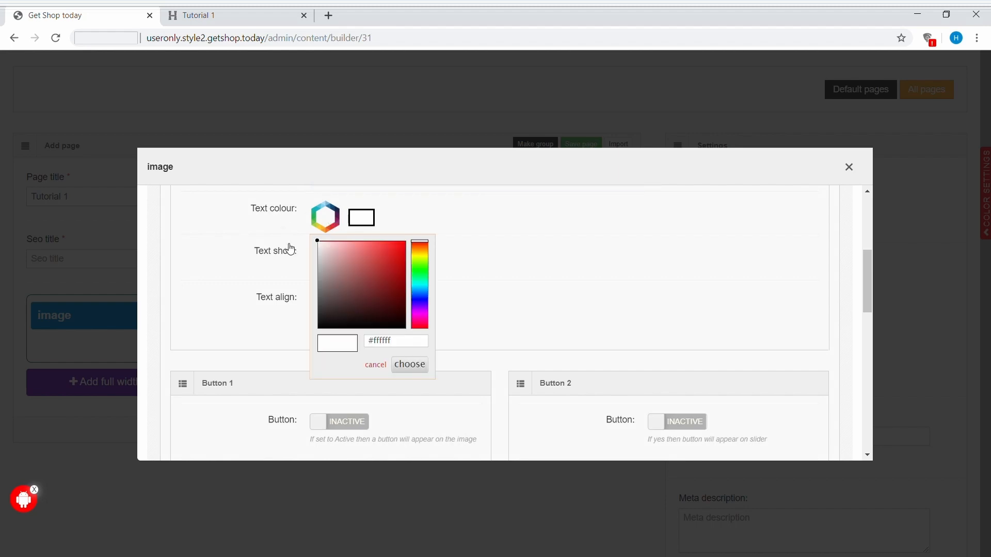
left_click(515, 274)
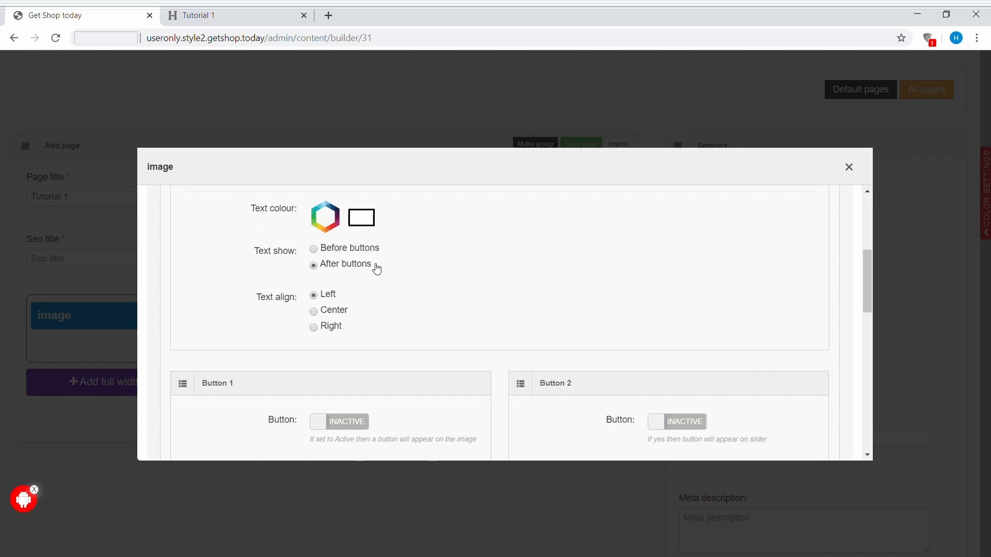
scroll(377, 269, "up", 2)
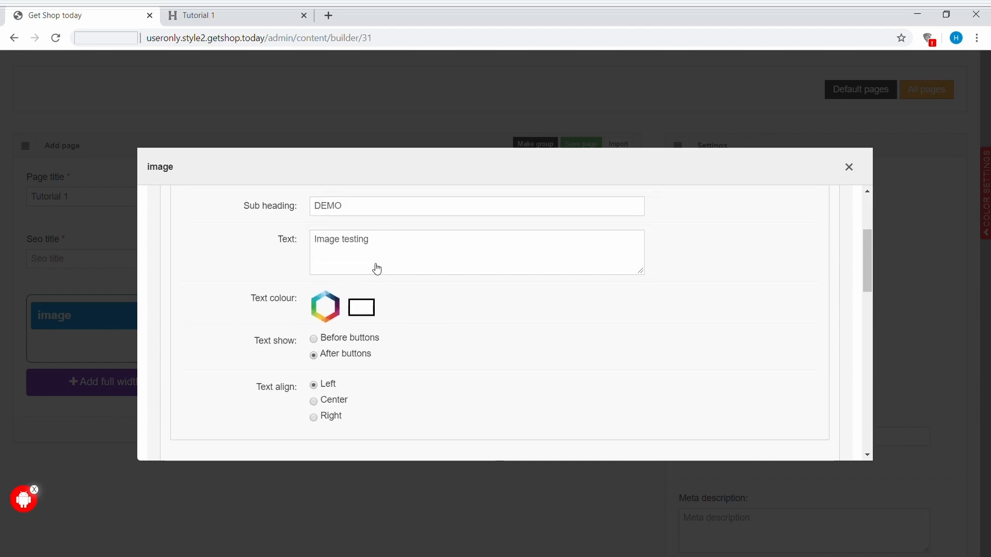
Step: Activate Button 1 on the image with the text BUY NOW and a button text size of 20
scroll(377, 268, "down", 2)
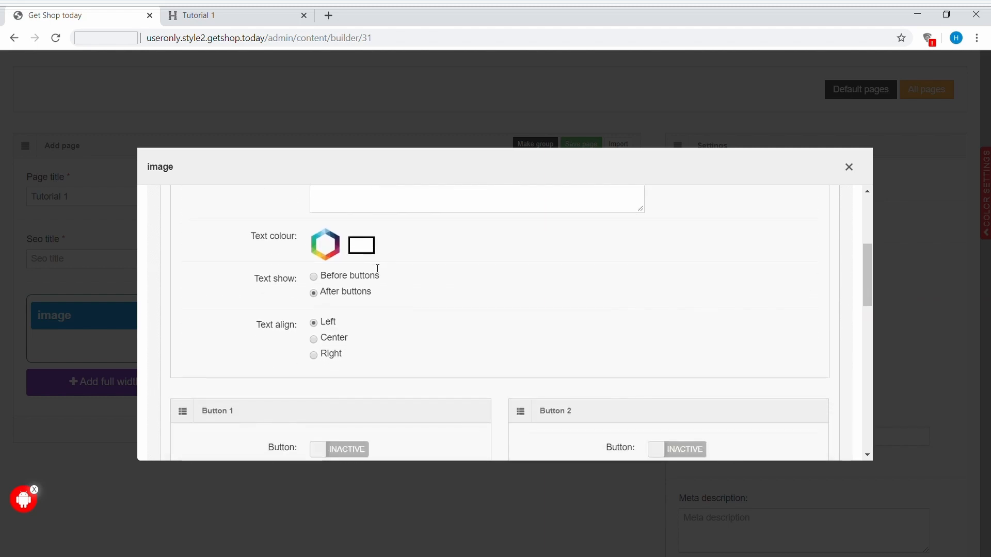
scroll(378, 268, "down", 3)
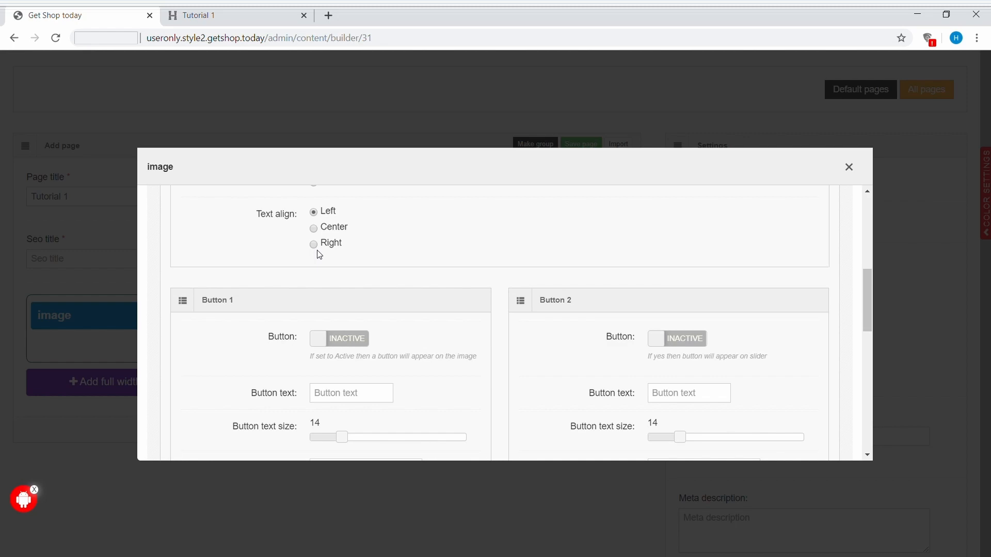
scroll(319, 253, "down", 2)
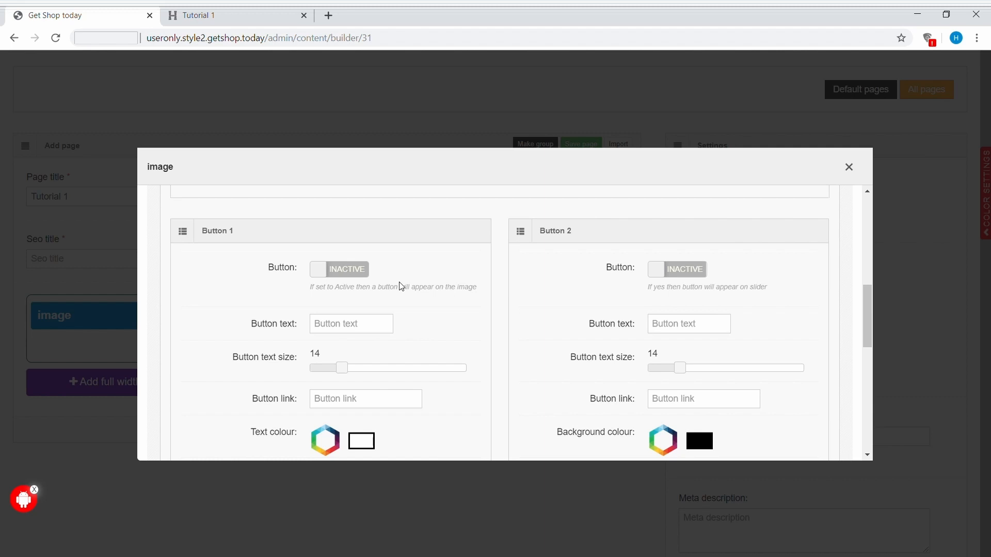
left_click(359, 270)
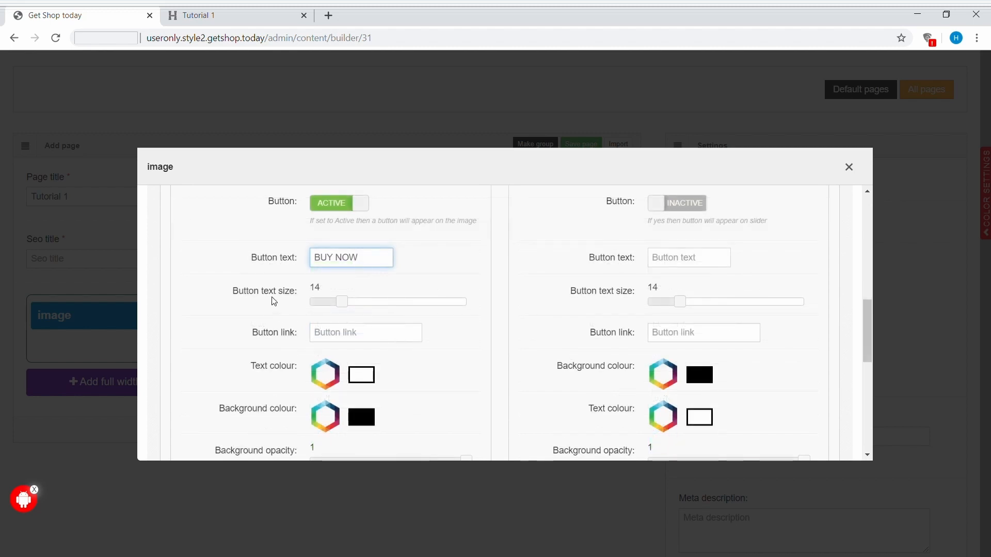
left_click_drag(341, 302, 388, 311)
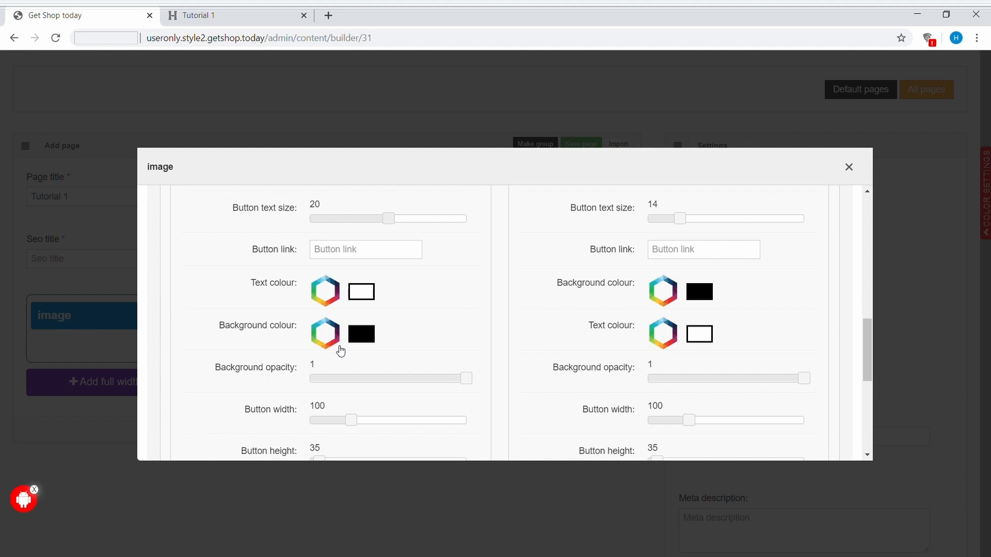
Step: Set Button 1's width to 200 and height to 60, and save the image module
scroll(340, 351, "down", 2)
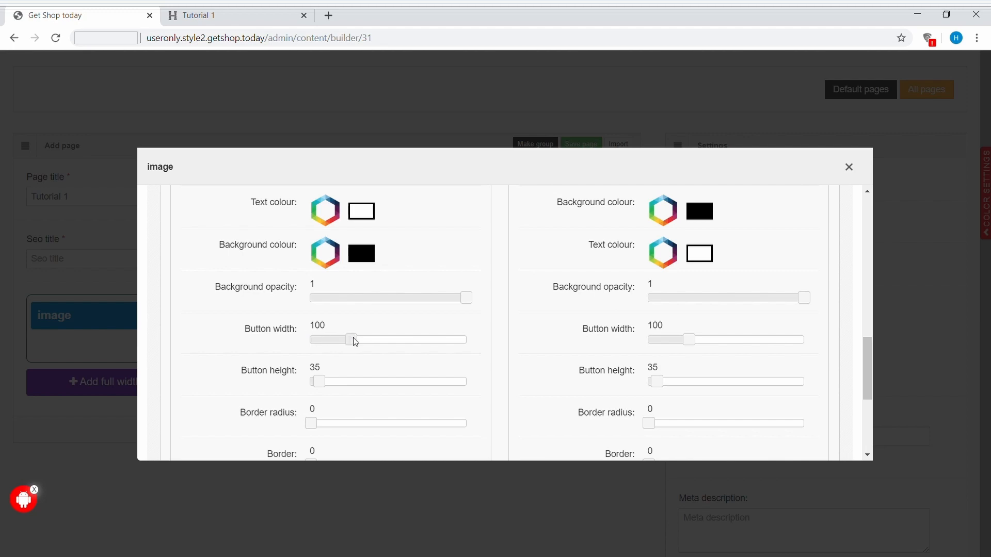
left_click_drag(355, 340, 416, 343)
scroll(416, 342, "down", 1)
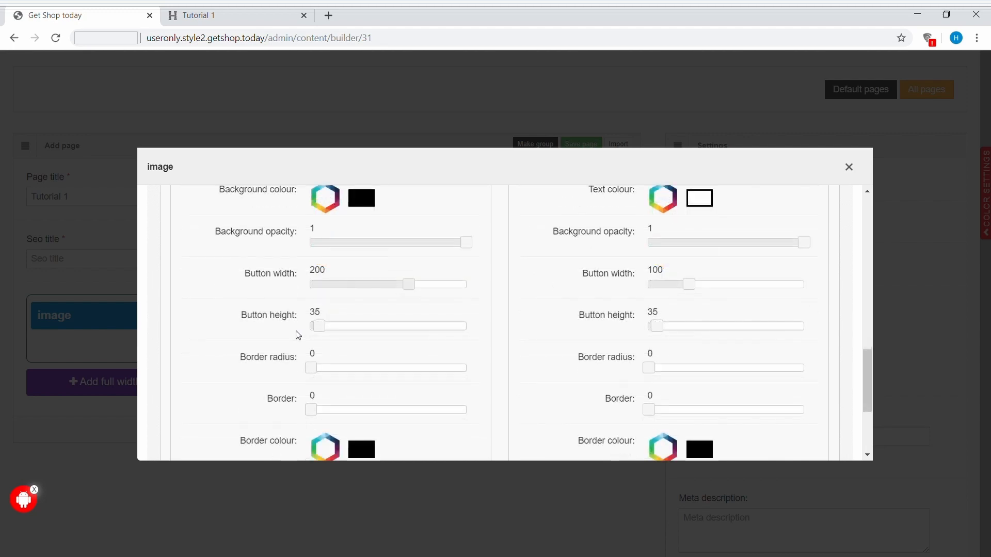
left_click_drag(319, 330, 334, 332)
scroll(333, 332, "down", 2)
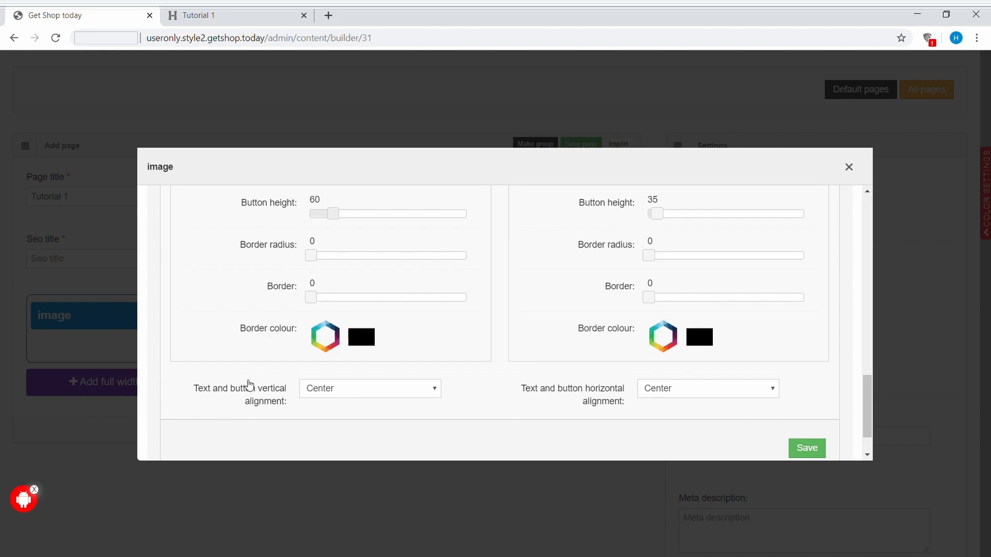
scroll(239, 405, "down", 1)
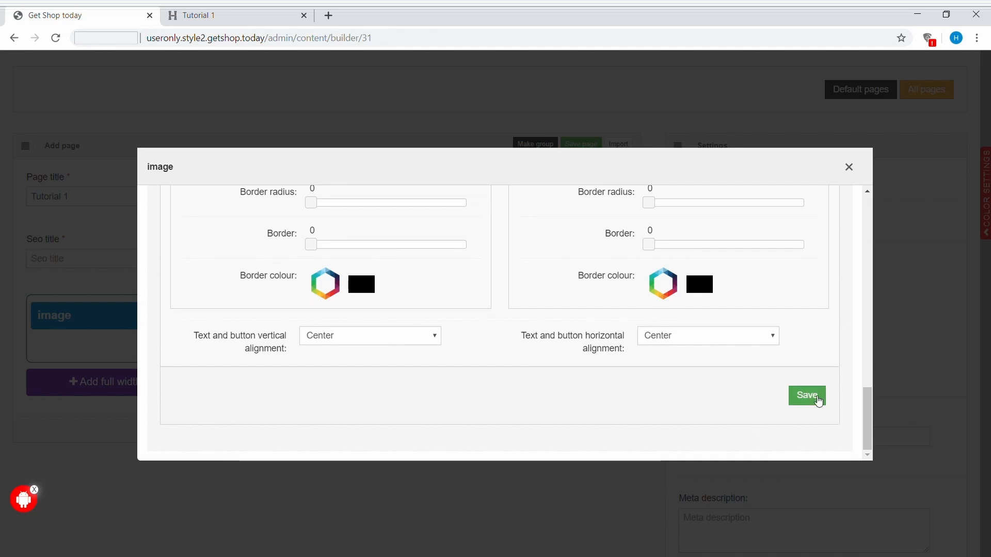
left_click(816, 398)
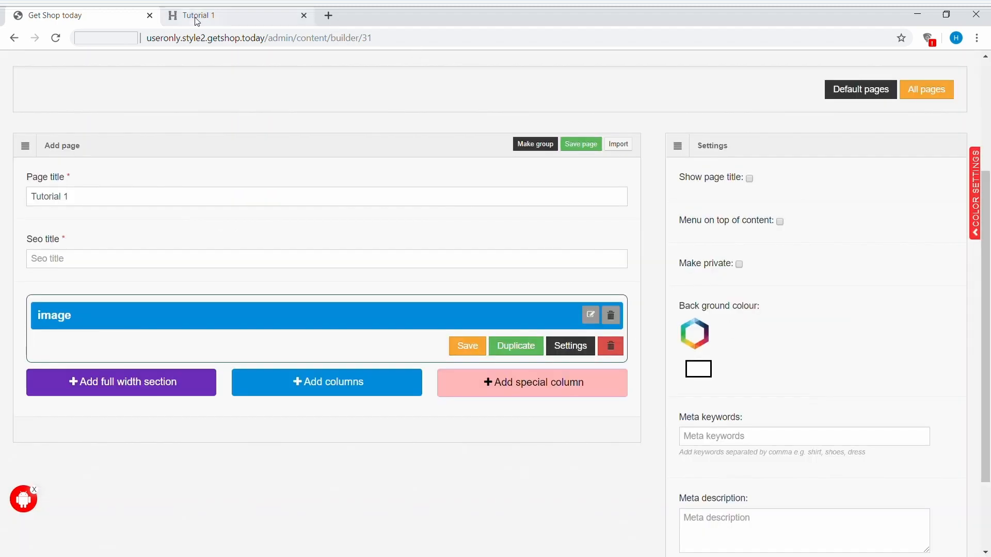
Step: Reload the live Tutorial 1 page to check the button and text on the image, and return to the page builder
left_click(212, 14)
left_click(55, 38)
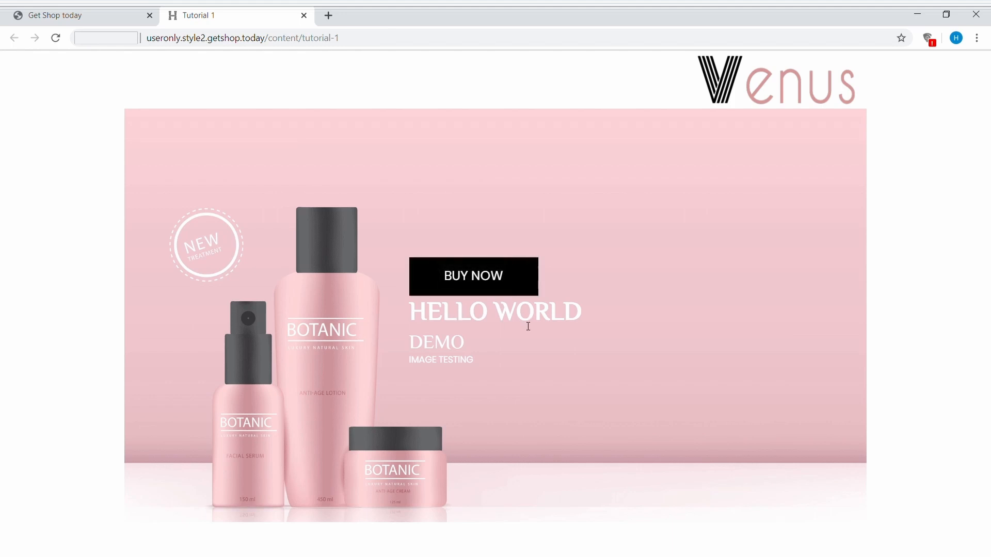
key("ctrl+Tab")
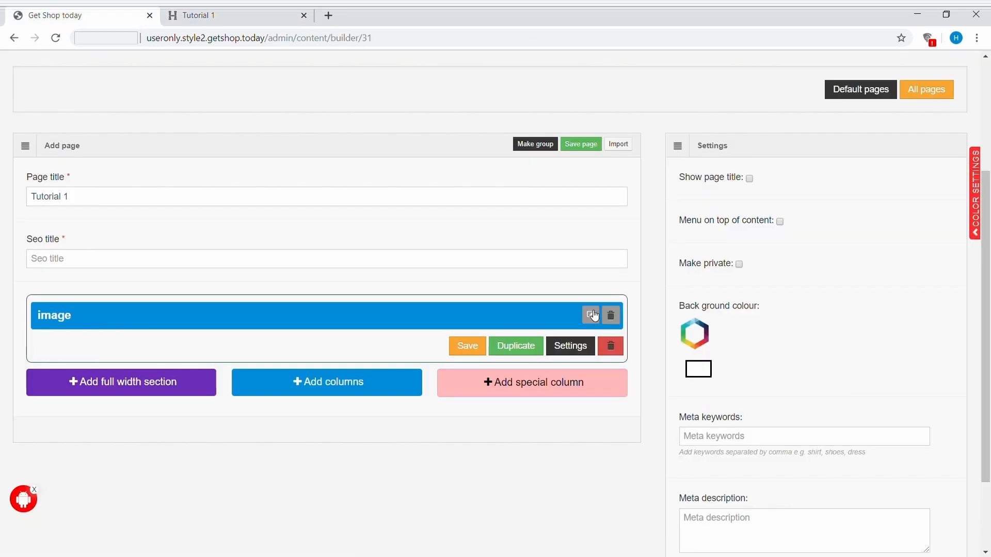
Step: Add the icon-music icon to the image module and set its icon size to 240
left_click(592, 315)
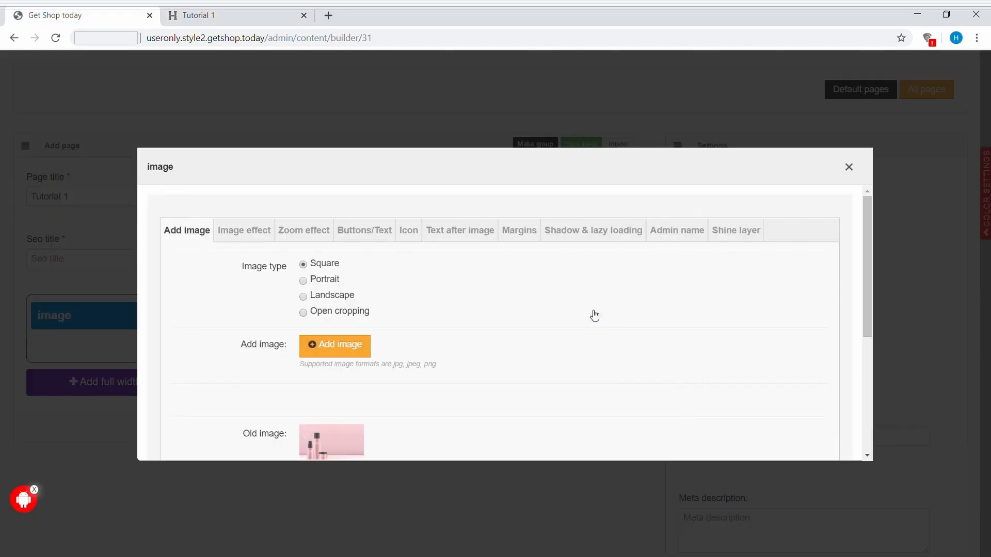
left_click(414, 237)
scroll(537, 393, "down", 8)
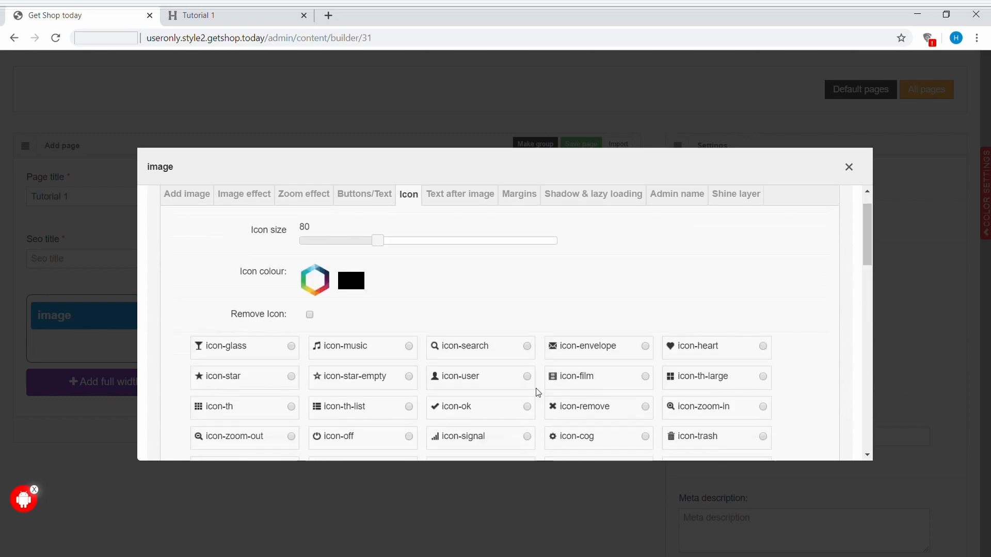
scroll(537, 393, "down", 3)
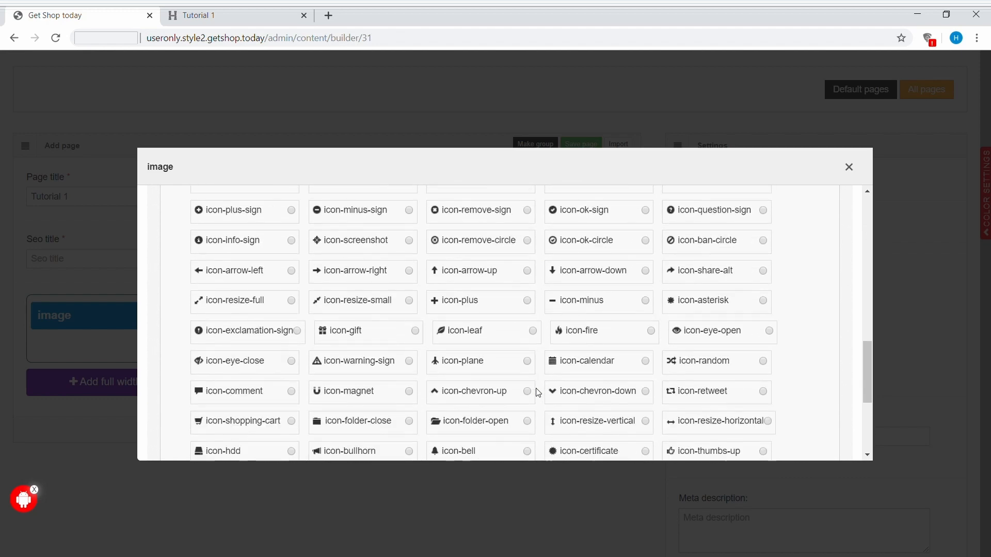
scroll(535, 385, "up", 10)
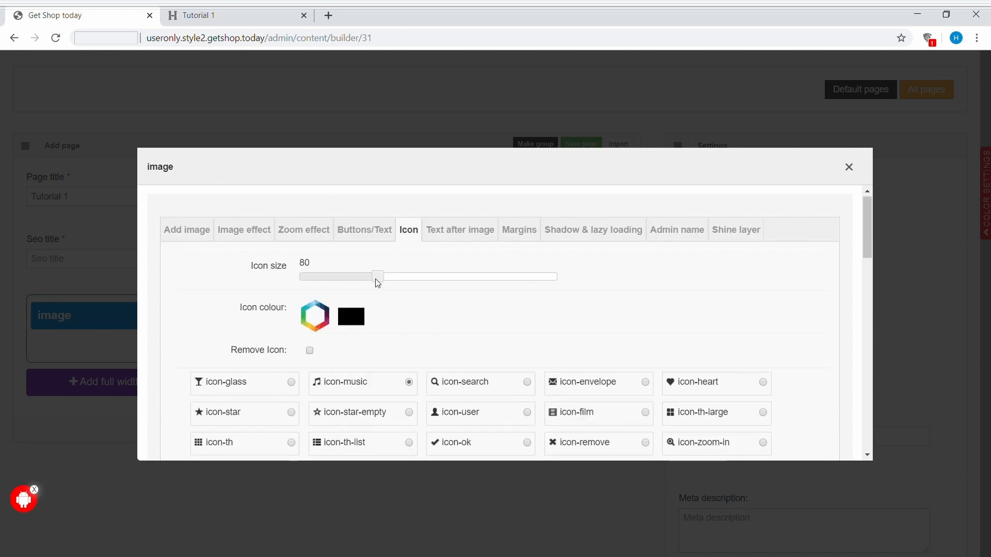
left_click_drag(378, 277, 506, 279)
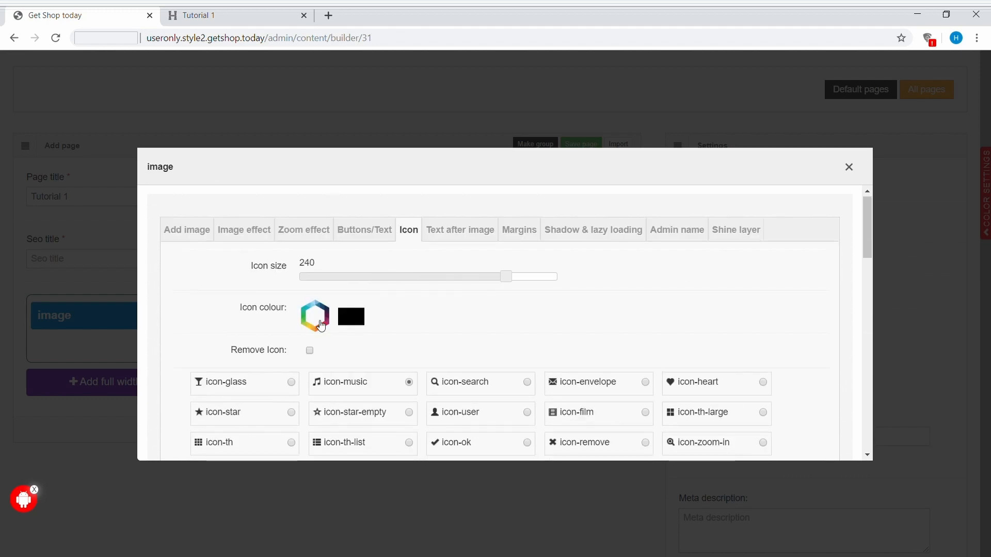
Step: Set the icon colour to the pink #da8c8c and save the image module
left_click(315, 316)
left_click(339, 352)
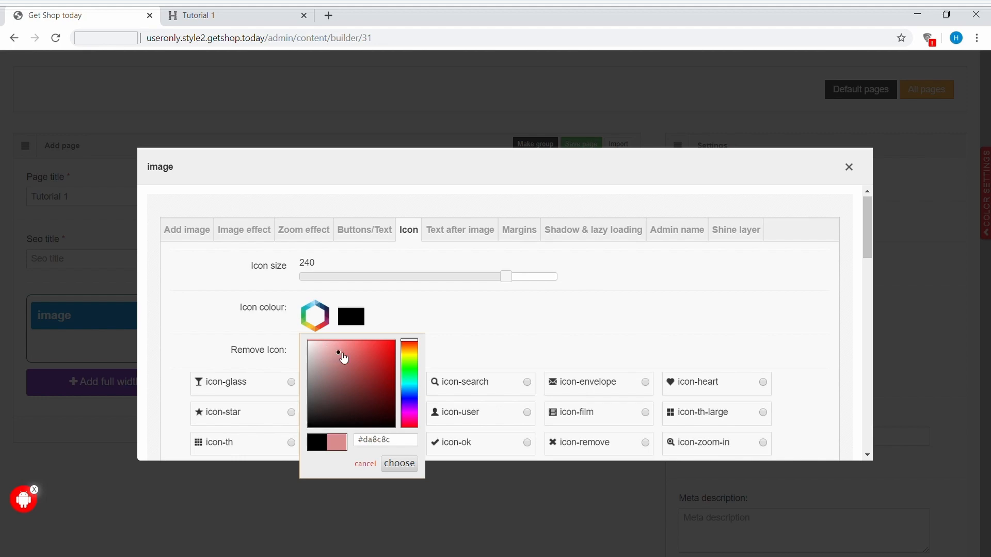
left_click(398, 463)
scroll(619, 361, "down", 10)
left_click(813, 393)
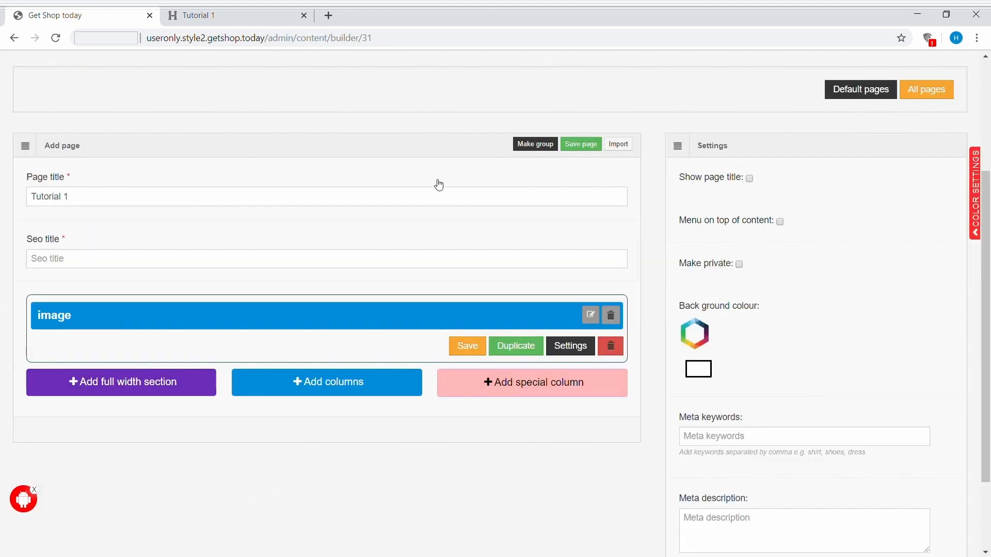
Step: Reload the live Tutorial 1 page to check the music icon on the image, and return to the page builder
left_click(202, 15)
left_click(57, 39)
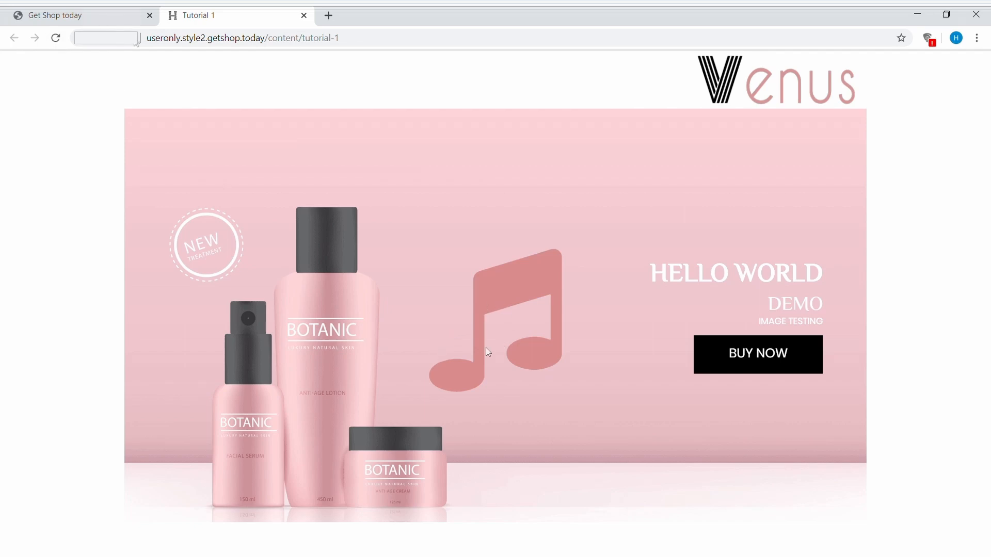
left_click(85, 16)
Step: Paste the Lorem Ipsum paragraph as the image module's text after image, justify it and save the module
left_click(597, 317)
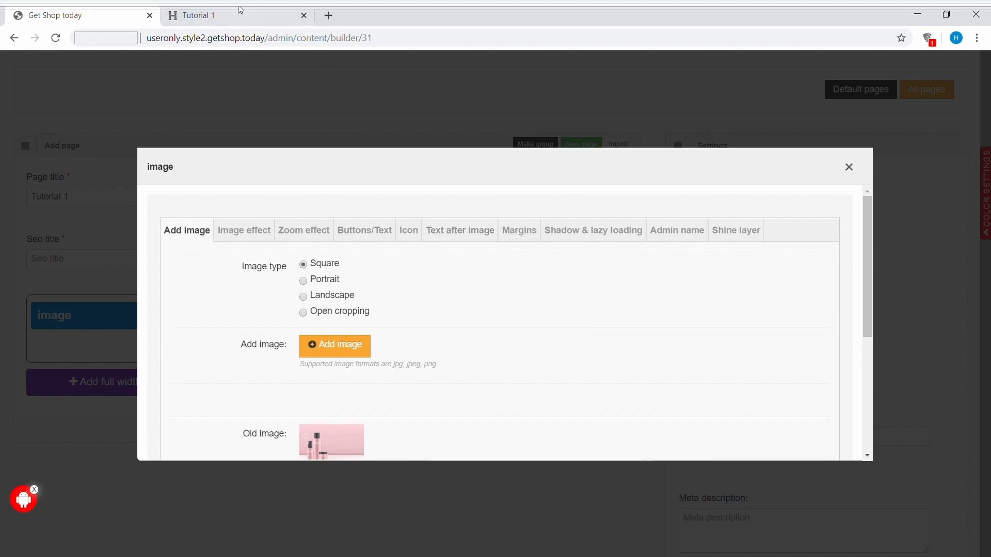
left_click(222, 16)
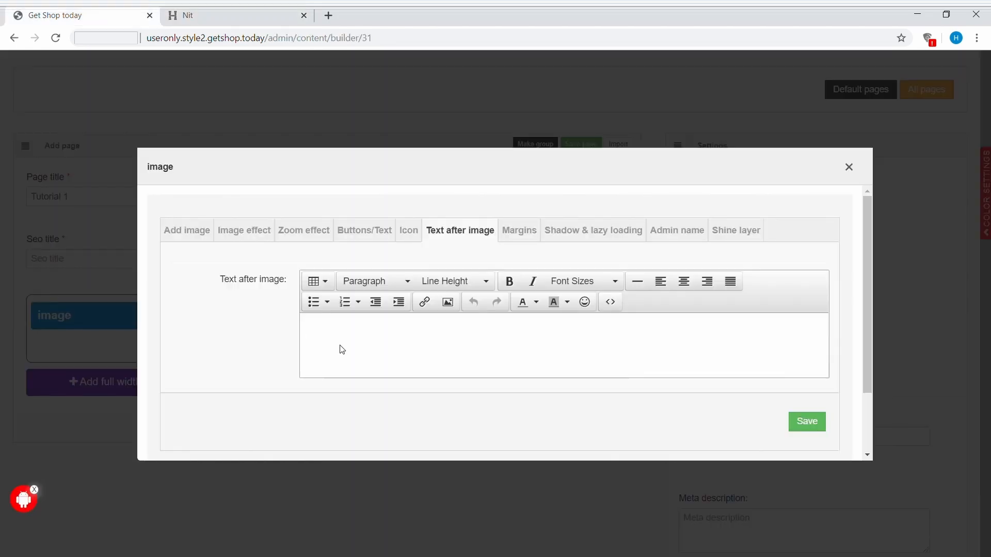
type("Lorem Ipsum is simply dummy text of the printing and typesetting industry. Lorem Ipsum has been the industry's standard dummy text ever since the 1500s, when an unknown printer took a galley of type and scrambled it to make a type specimen book. It has survived not only five centuries, but also the leap into electronic typesetting, remaining essentially unchanged. It was popularised in the 1960s with the release of Letraset sheets containing Lorem Ipsum passages, and more recently with desktop publishing software like Aldus PageMaker including versions of Lorem Ipsum.")
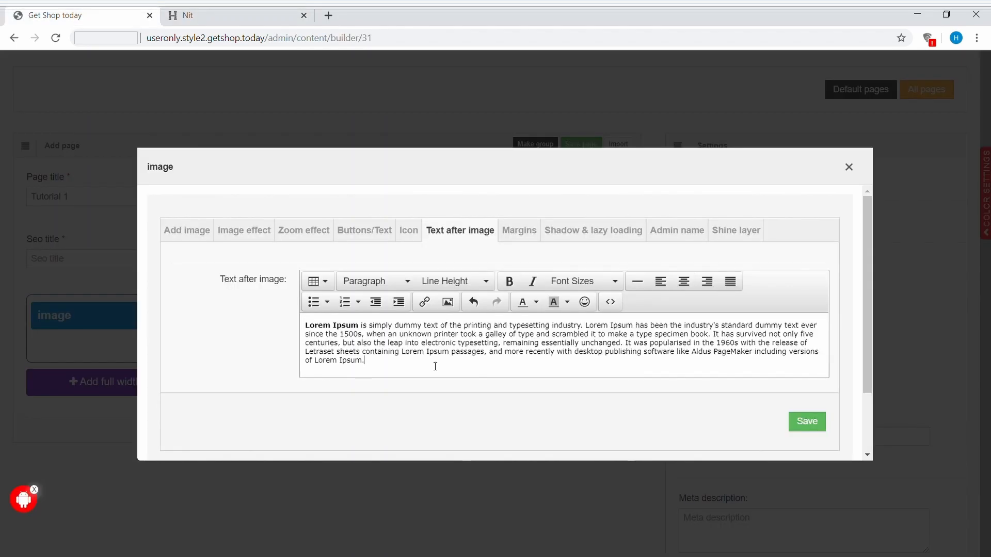
key("ctrl+a")
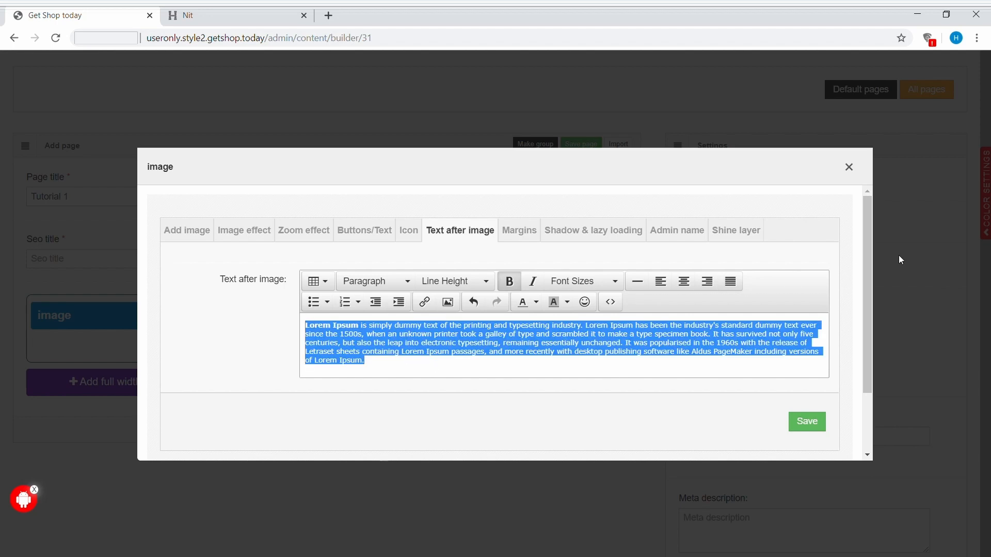
left_click(733, 289)
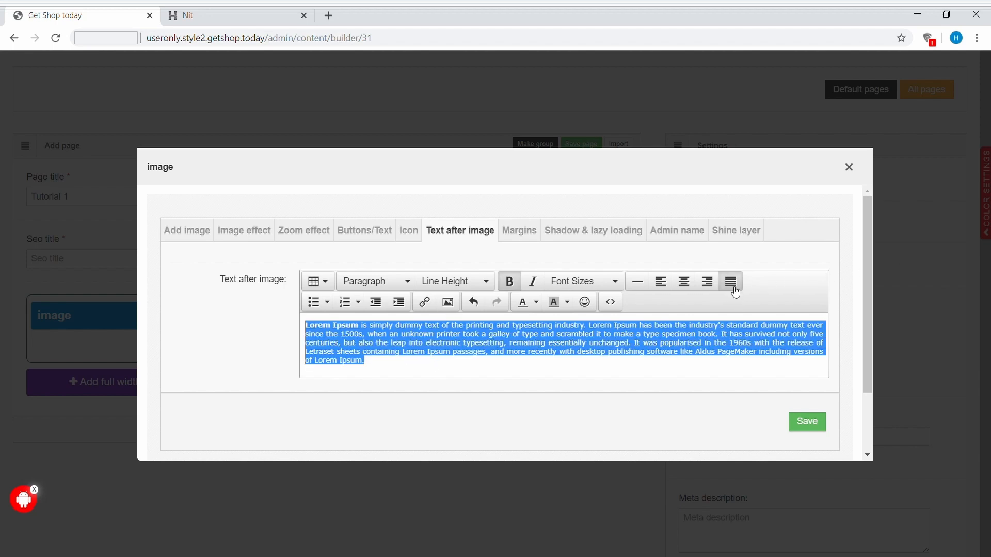
left_click(807, 422)
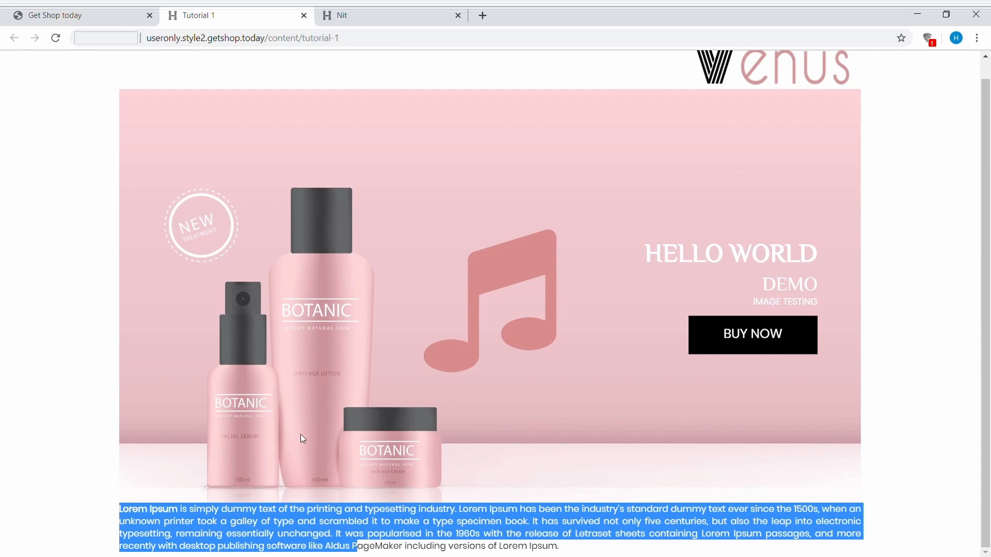